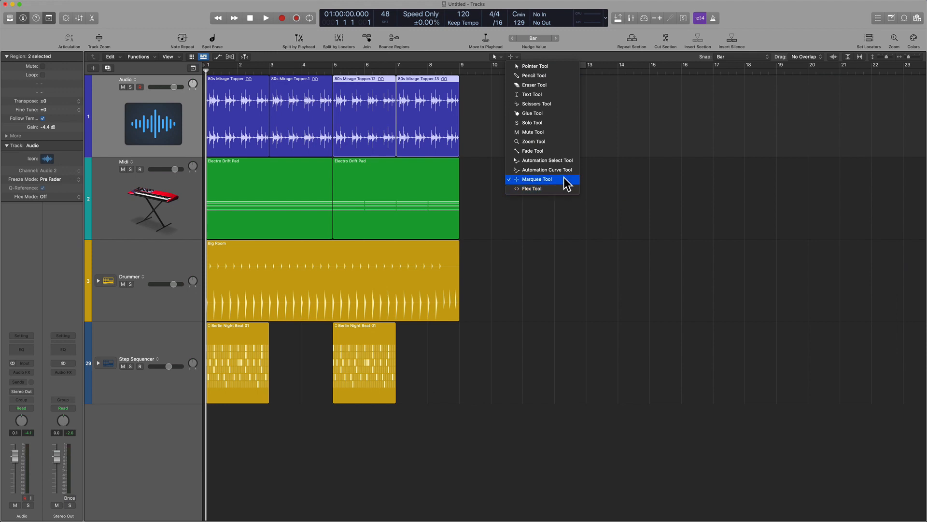
Step: Marquee-select from bar 12 to bar 16 on the Midi track, and check the available snap options
left_click(573, 231)
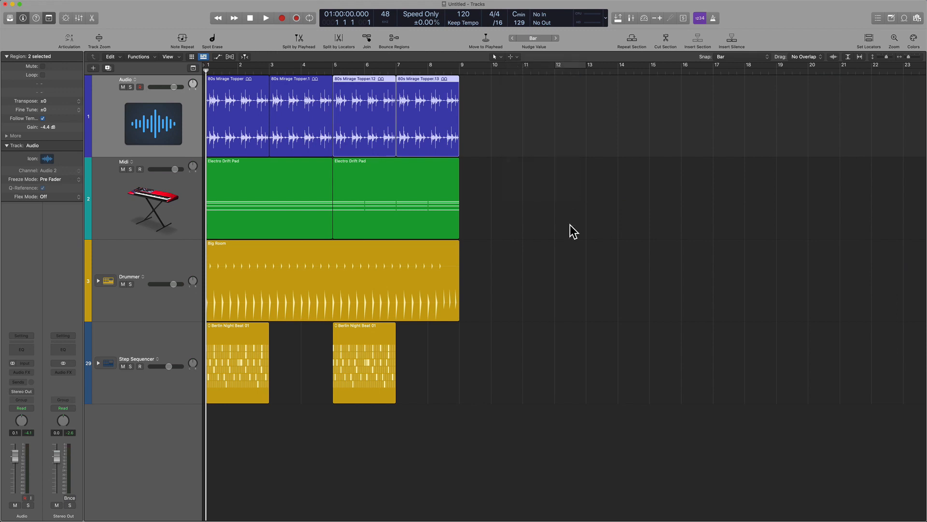
key("super")
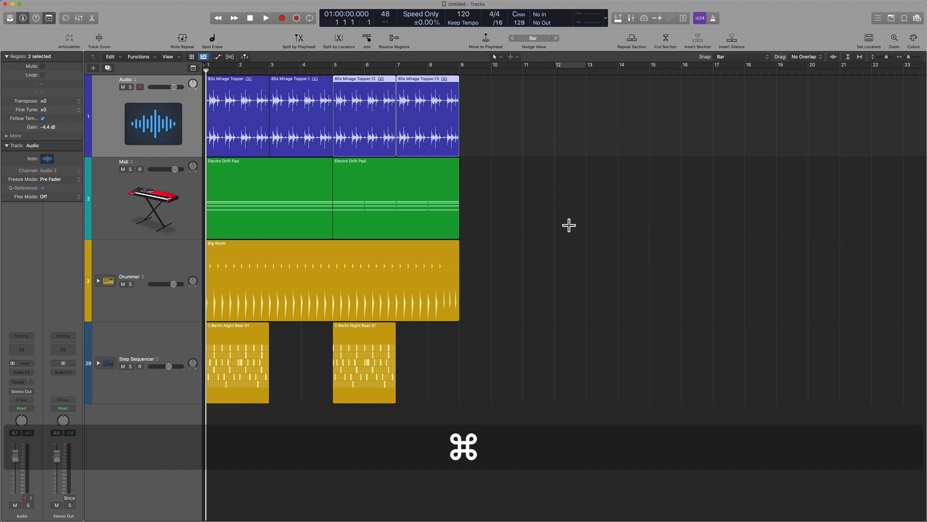
left_click_drag(557, 205, 669, 215)
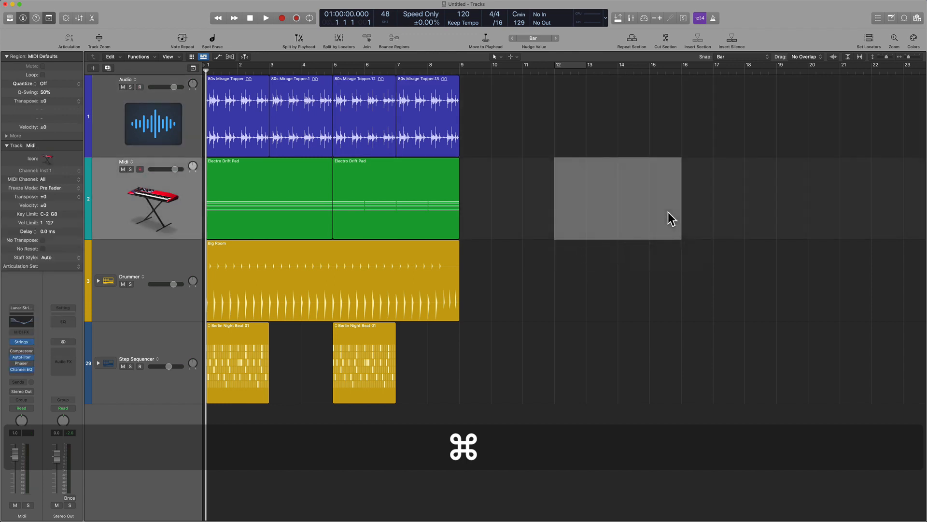
left_click(734, 58)
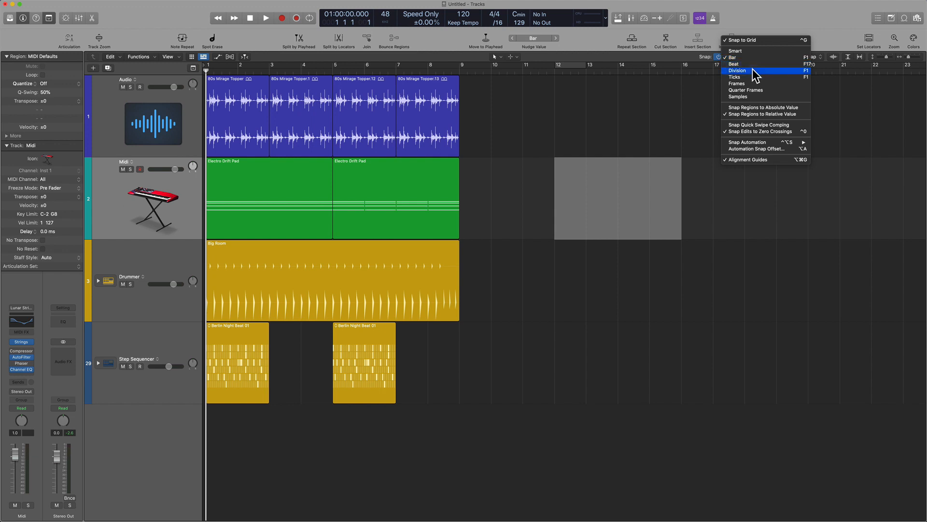
left_click(599, 120)
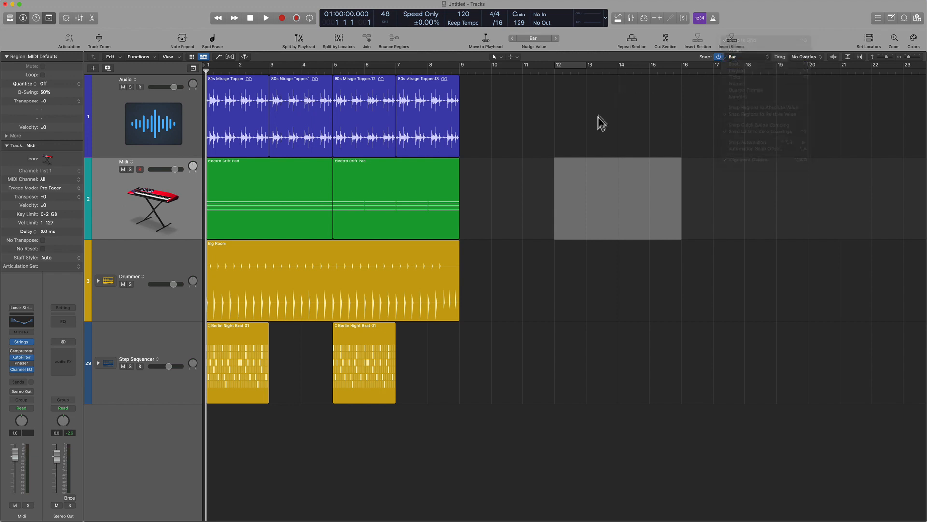
key("Return")
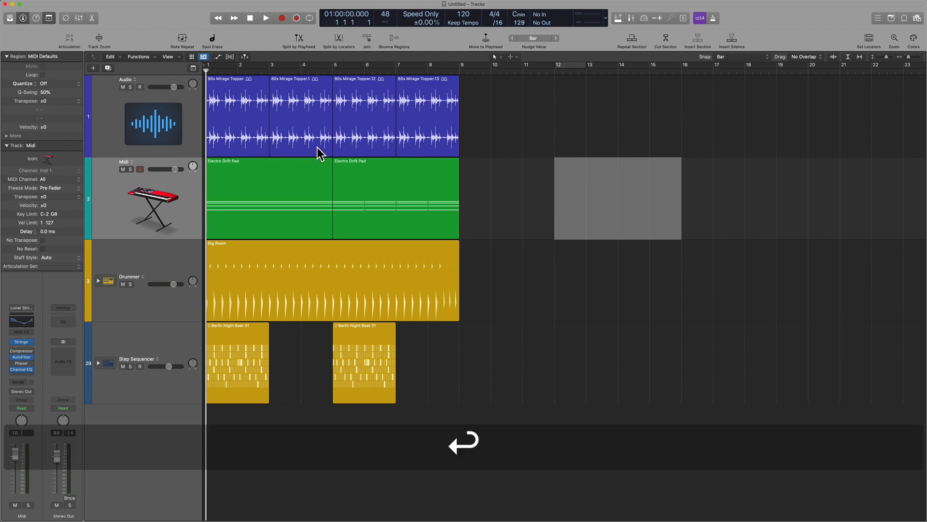
Step: Marquee-select from bar 2 to bar 3 in the first Audio region with Bar snapping, and clear the selection
left_click(404, 151)
key("z")
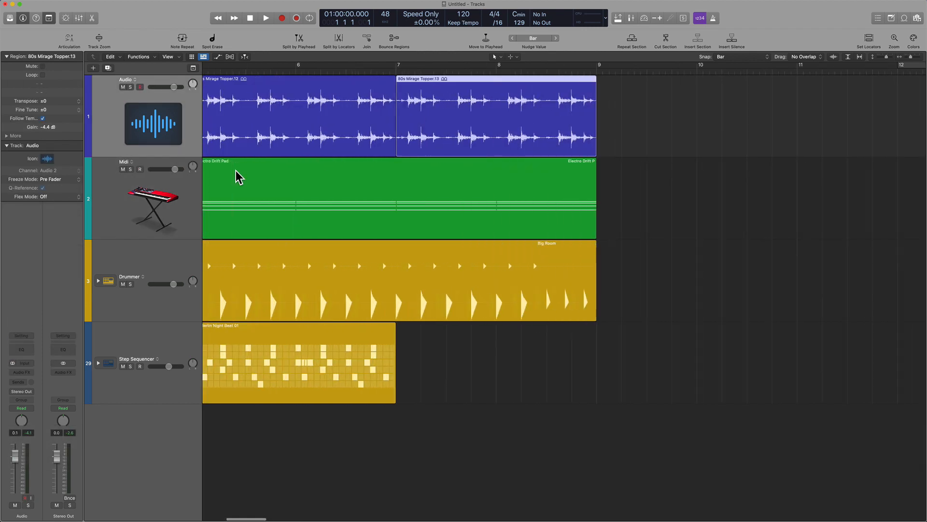
scroll(236, 171, "left", 10)
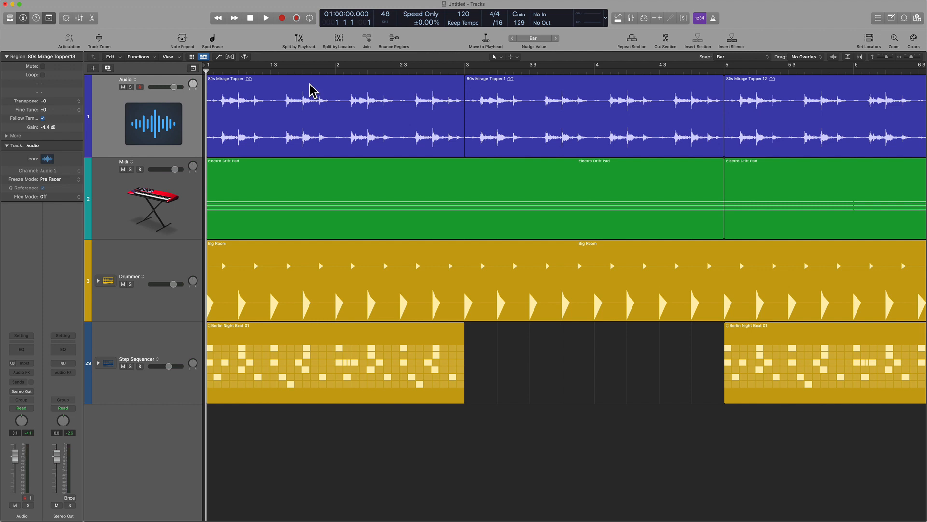
key("F16")
left_click_drag(294, 83, 415, 82)
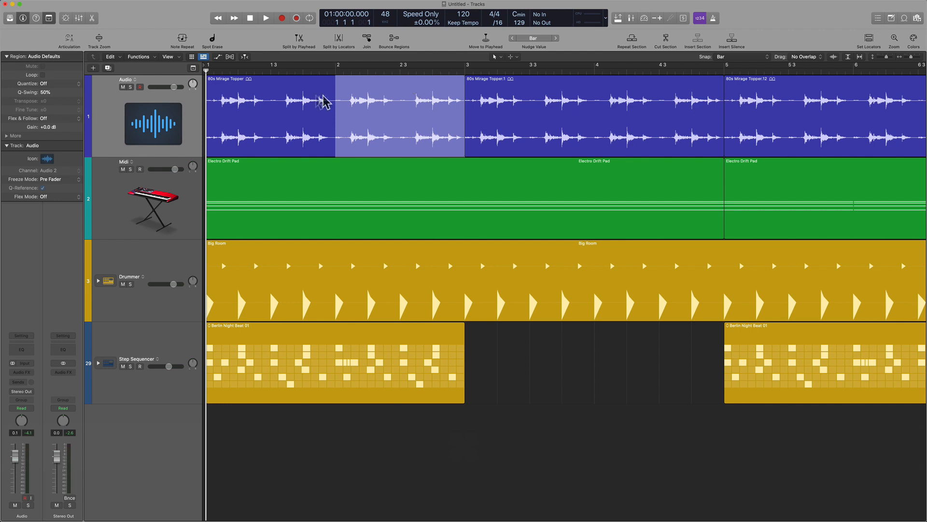
left_click(312, 107)
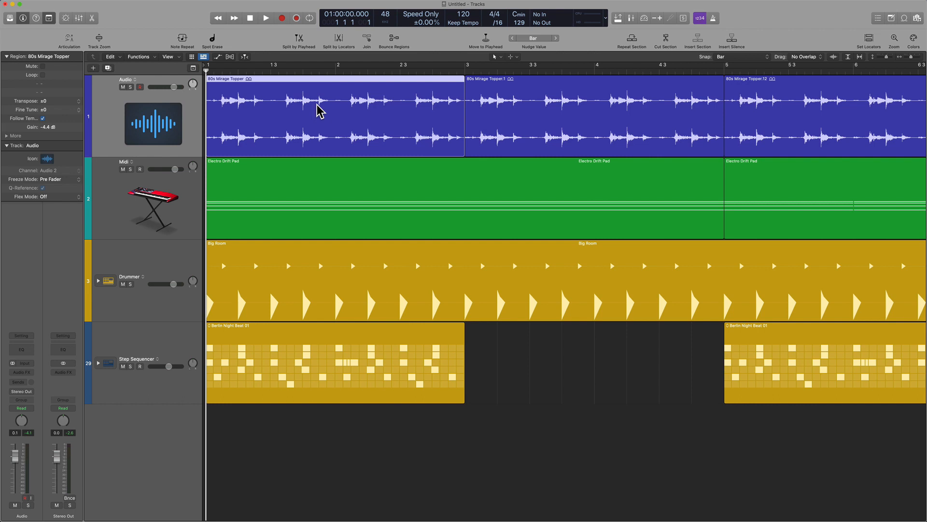
Step: Set Snap to Beat, marquee-select the first beat of bar 2 on the Audio track, and split it into its own region
left_click(753, 57)
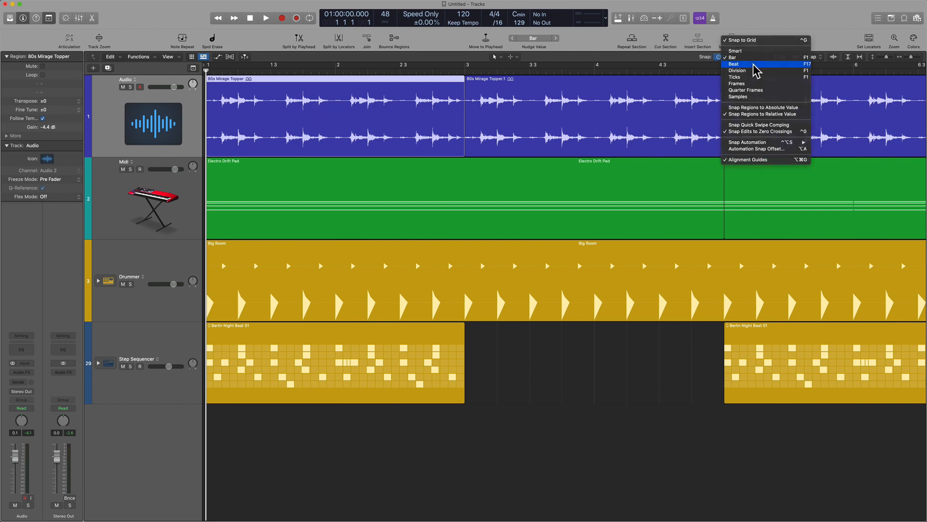
left_click(754, 64)
mouse_move(349, 101)
left_mouse_down()
mouse_move(382, 91)
mouse_move(352, 97)
left_mouse_up()
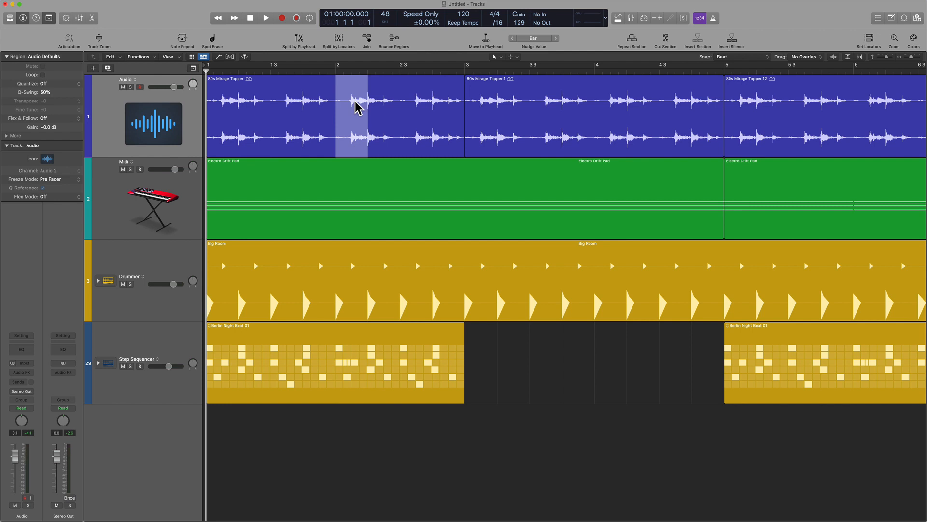
left_click(356, 107)
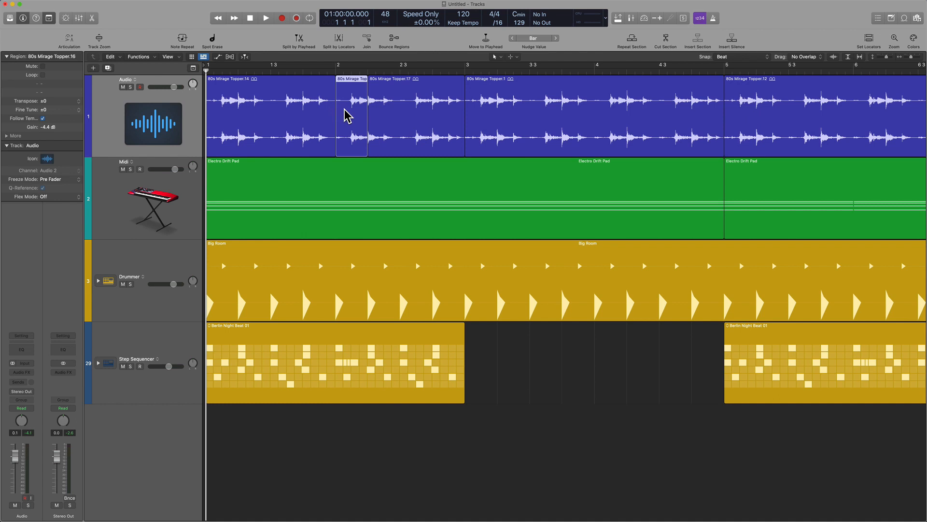
Step: Delete the one-beat region at bar 2 on the Audio track, and undo the deletion
key("BackSpace")
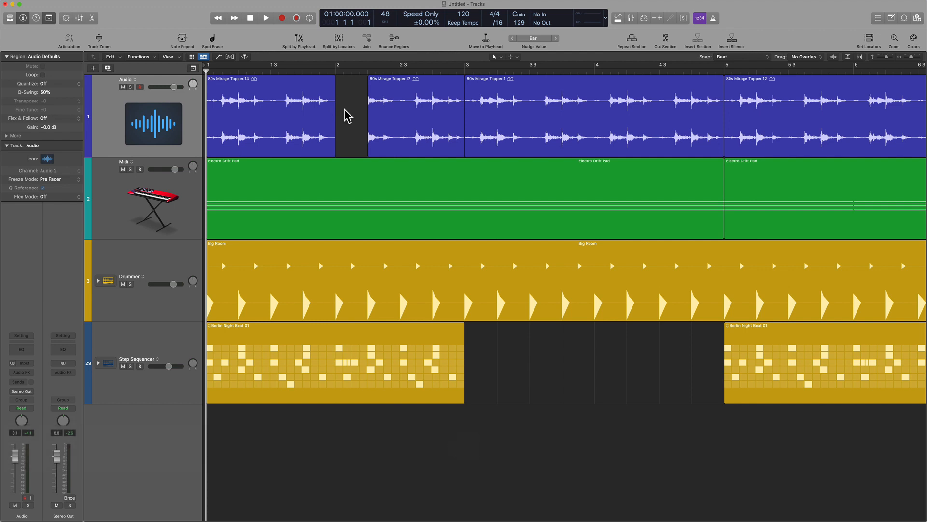
left_click(751, 57)
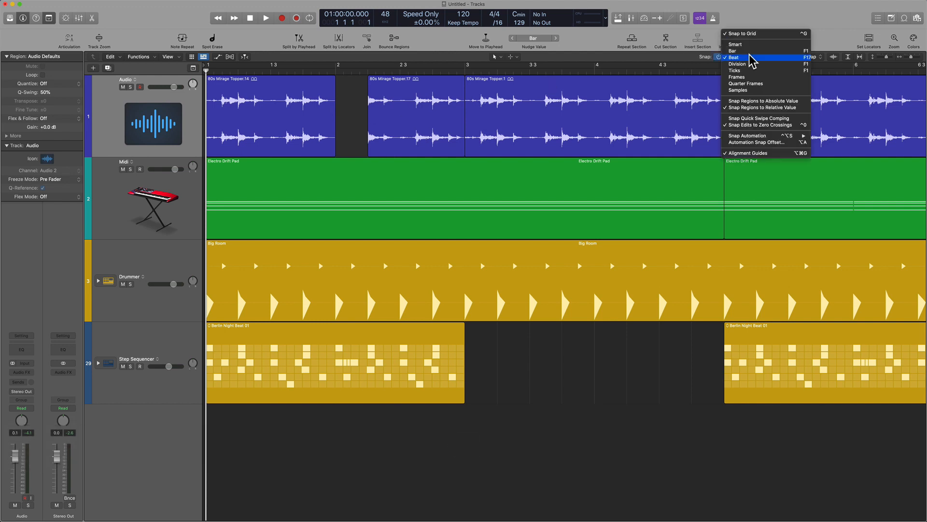
left_click(381, 109)
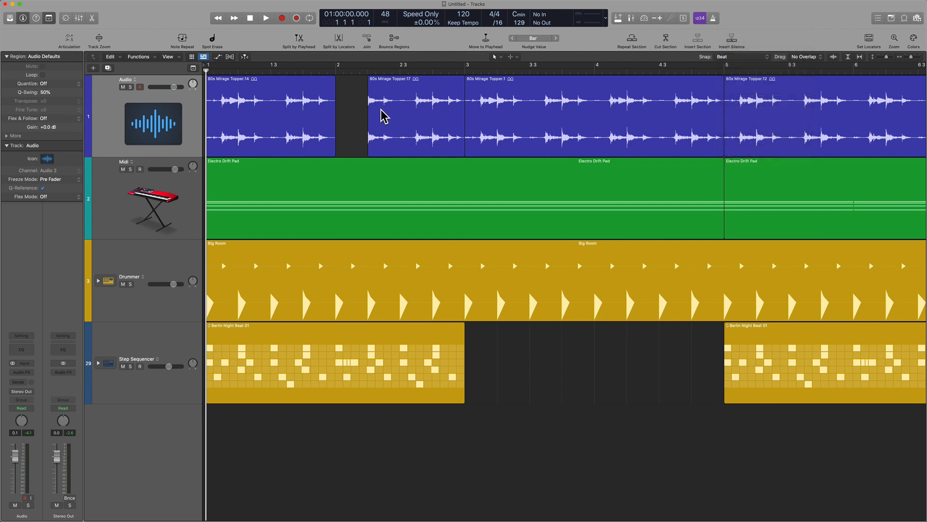
key("super+z")
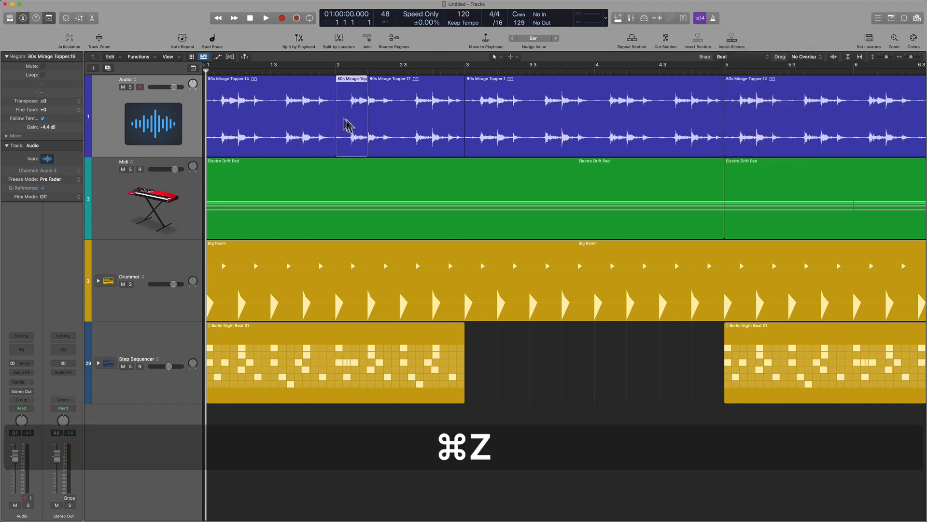
Step: Marquee-select the first beat of bar 2 on the Audio track and repeat it to fill the rest of the bar
left_click_drag(336, 106, 363, 115)
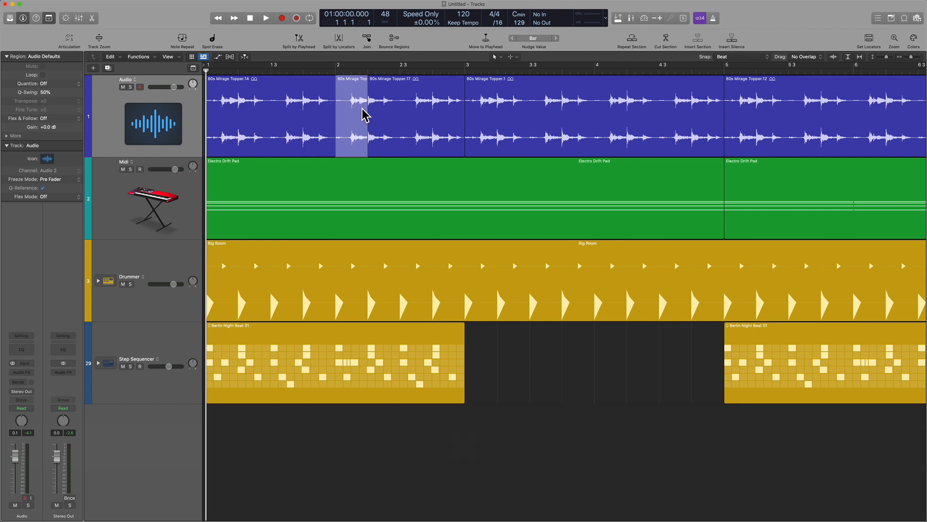
key("super+r")
key("super+r")
key("super+r")
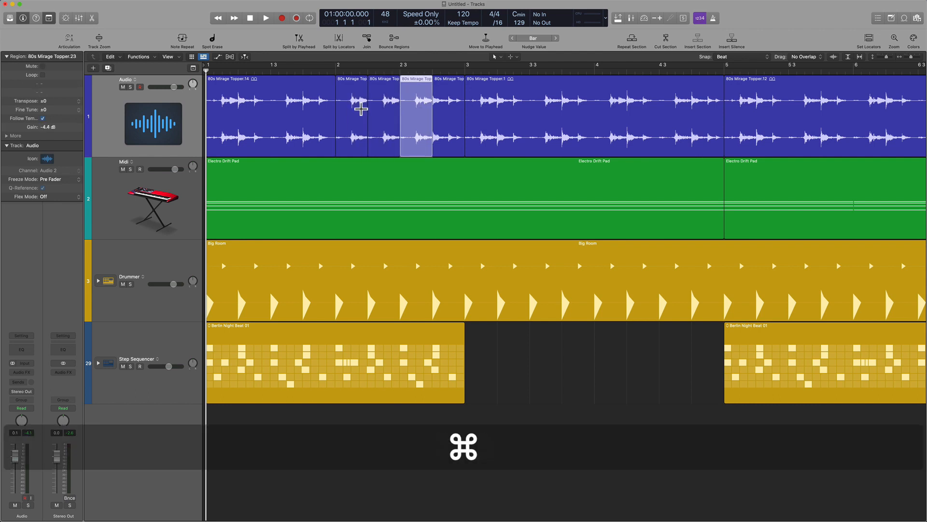
Step: Select all four one-beat regions in bar 2 of the Audio track
left_click(341, 120)
left_click(383, 124, "shift")
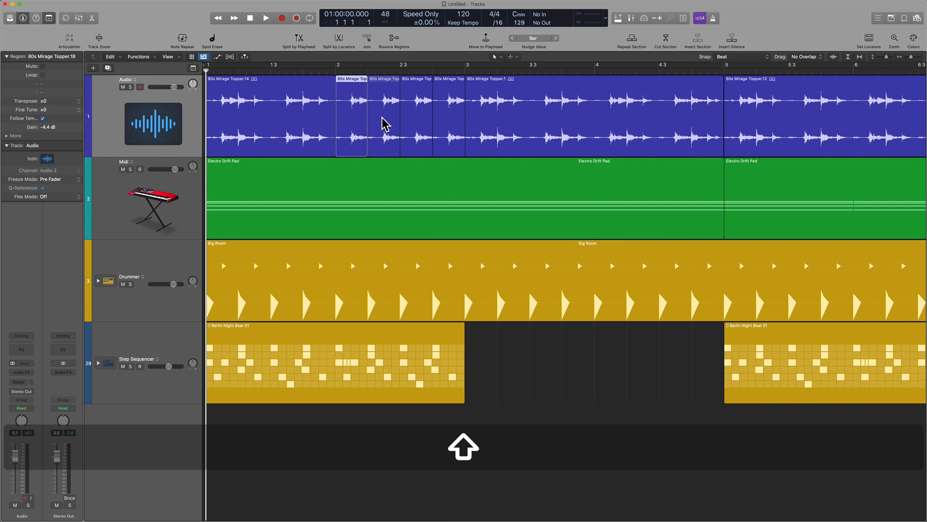
left_click(420, 124, "shift")
left_click(451, 125, "shift")
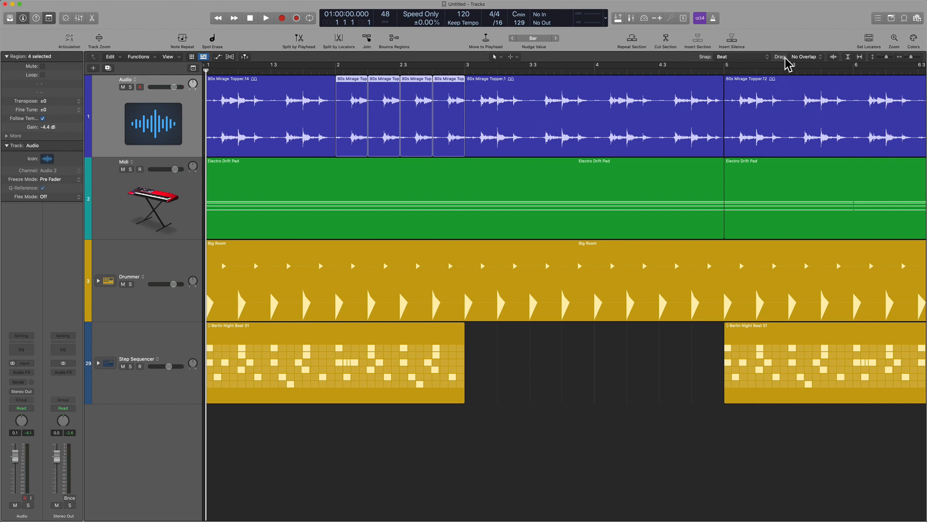
key("ctrl+alt+super+m")
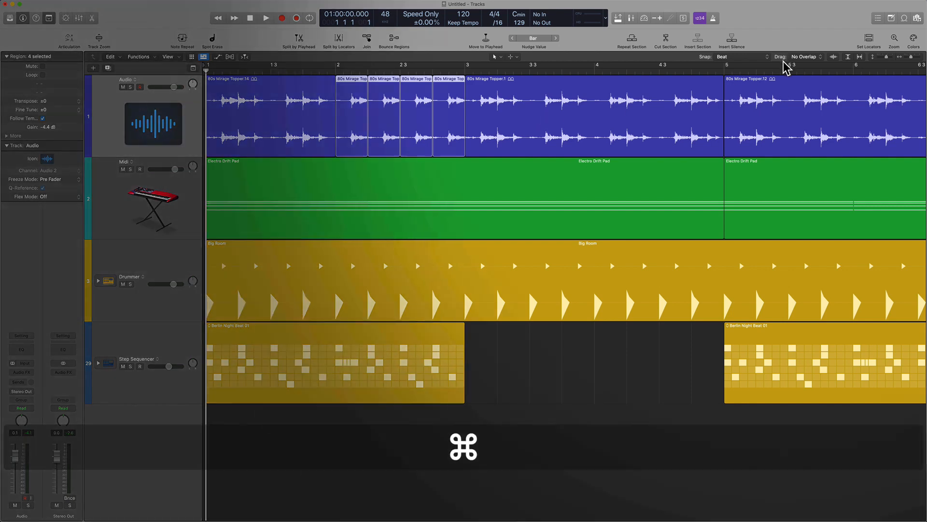
key("ctrl+alt+super+m")
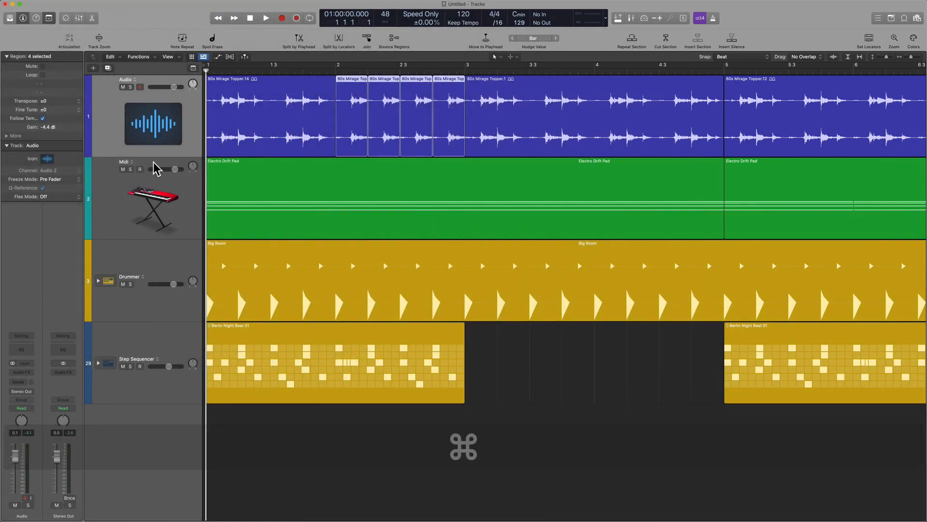
Step: Solo the Audio track and play it from the start through the repeated beats to bar 4
left_click(130, 87)
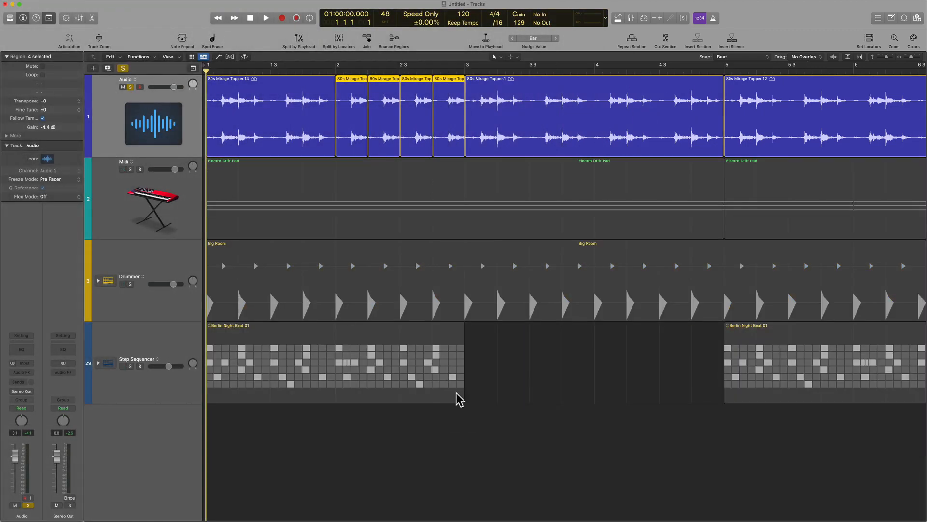
key("space")
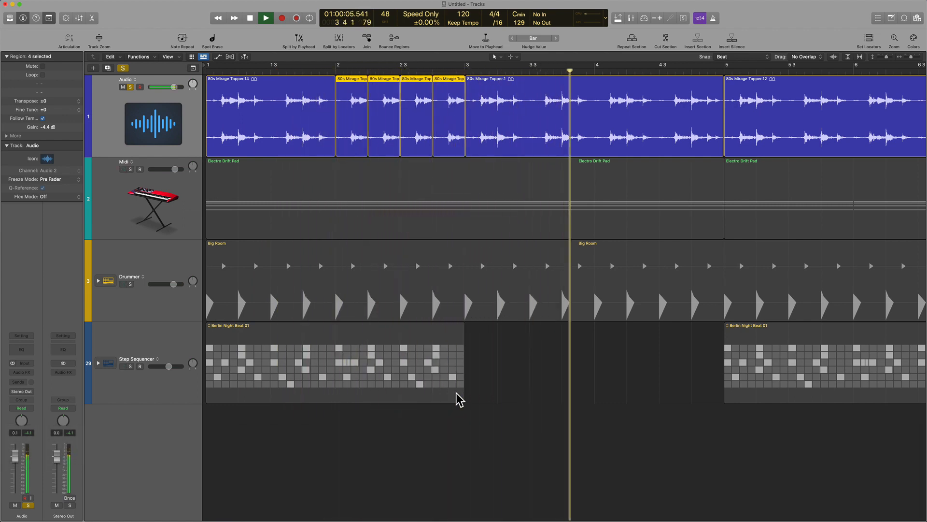
key("space")
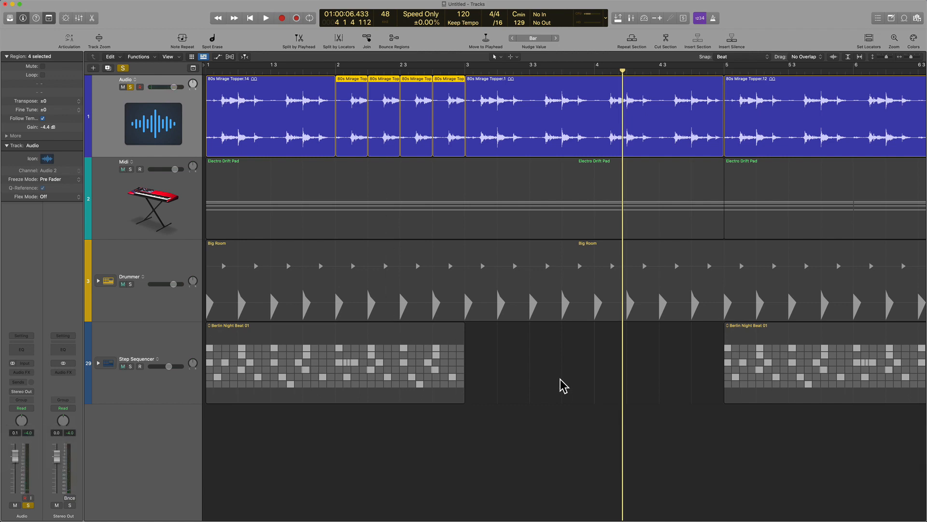
Step: Undo the solo, the beat repeats and the split at bar 2 on the Audio track
key("super+z")
key("super+z")
key("super+z")
key("super+z")
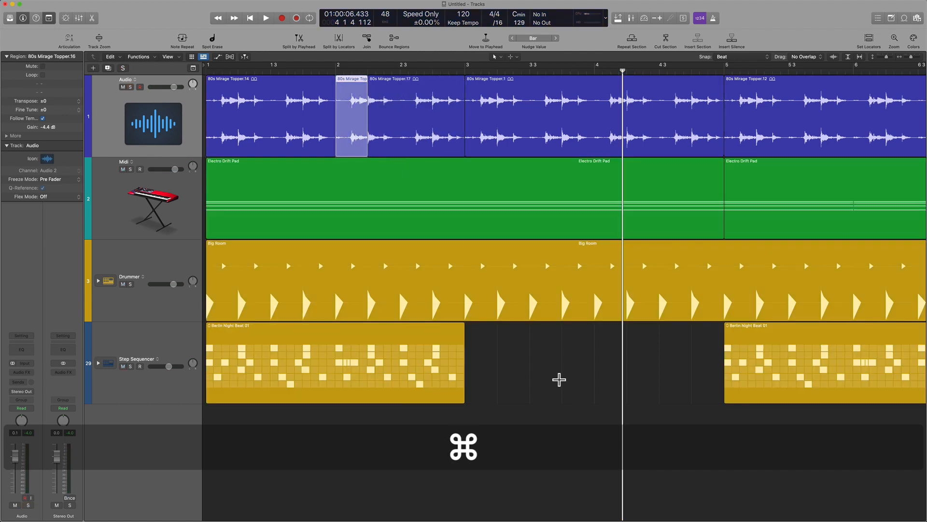
key("super+z")
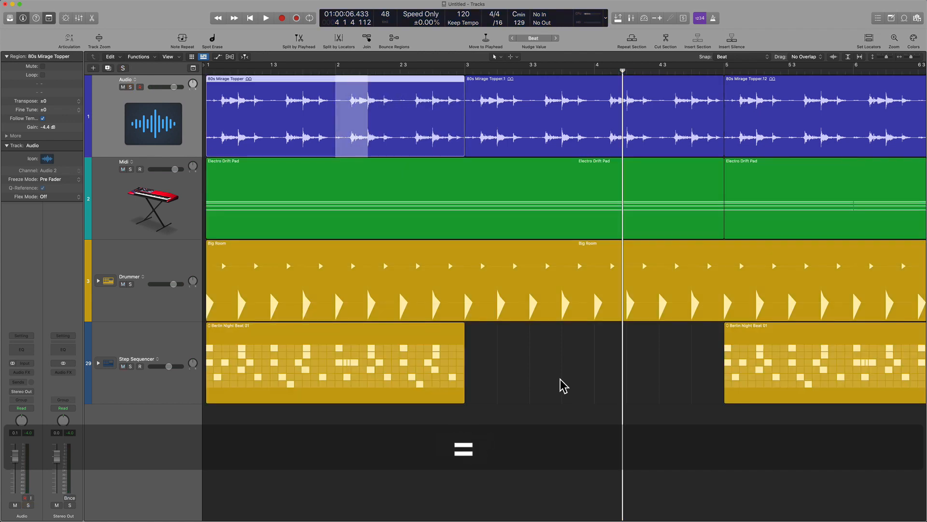
Step: Marquee-select the first two beats of bar 3 on the Audio track and mute that section
left_click(483, 100, "super")
left_click_drag(483, 100, 524, 100)
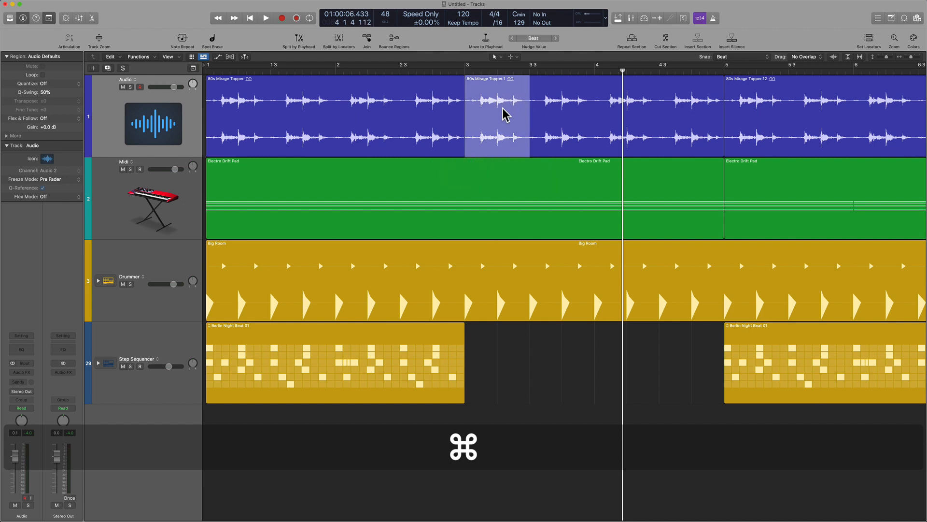
key("ctrl+m")
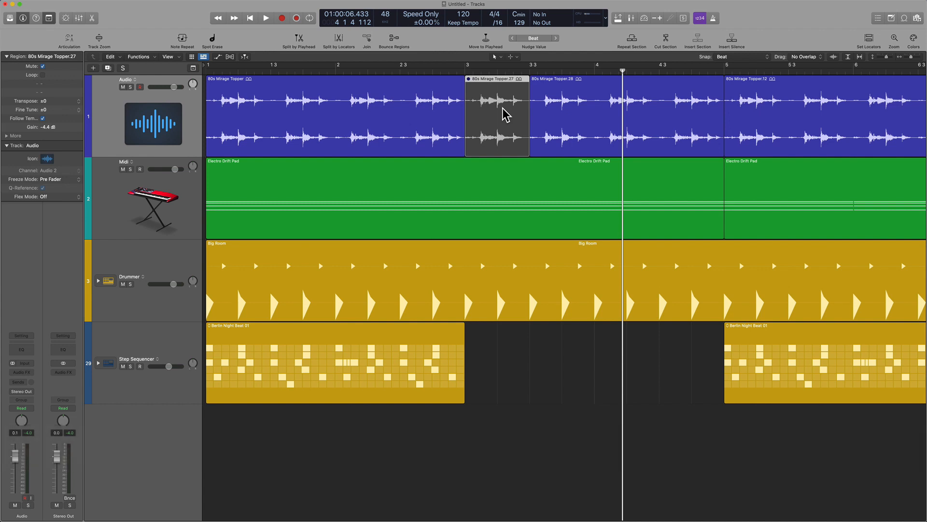
Step: Solo the Audio track and play from early in bar 2 through the muted section of bar 3
key("Return")
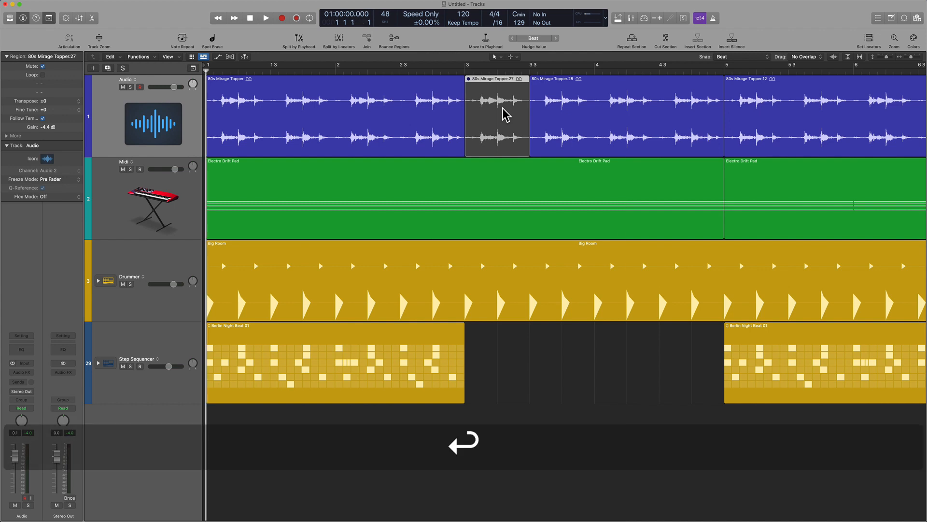
left_click(131, 88)
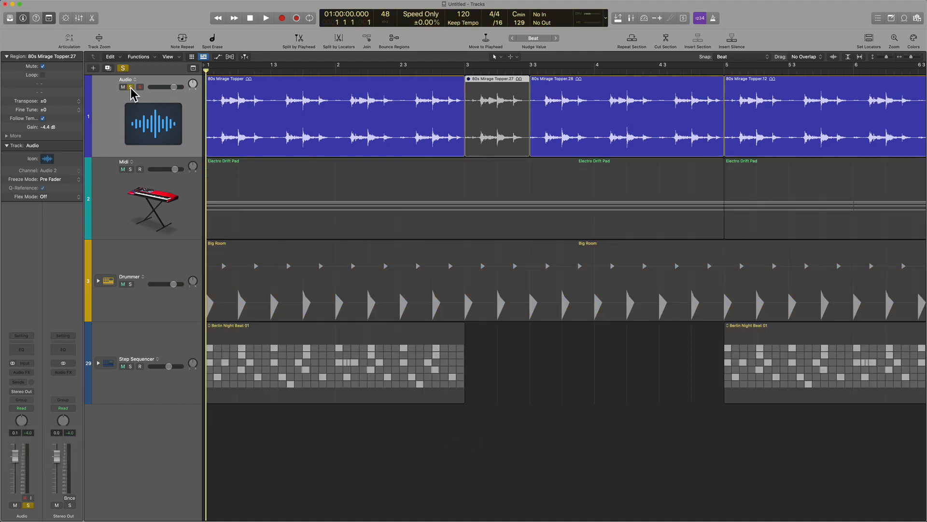
left_click(352, 70)
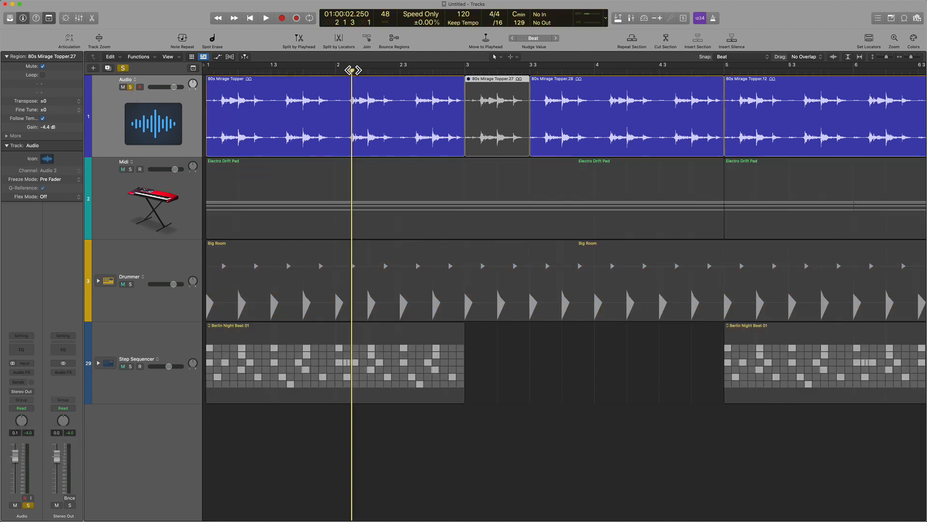
key("space")
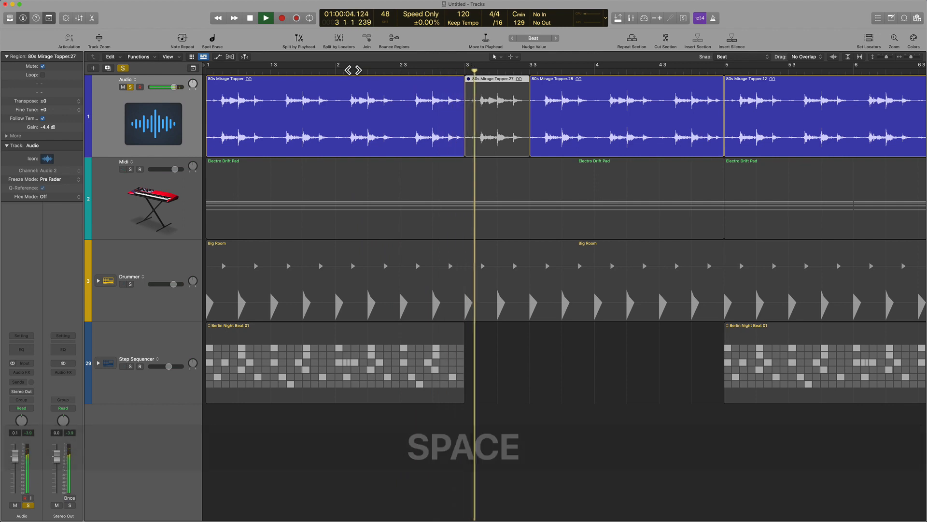
key("space")
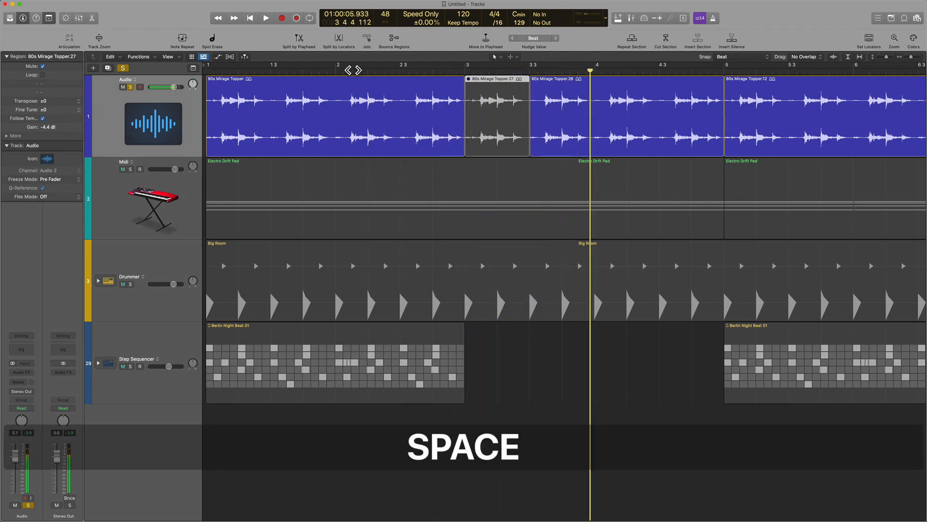
Step: Unsolo the Audio track, then replace the muted section at bar 3 by extending the following region back over it
left_click(131, 87)
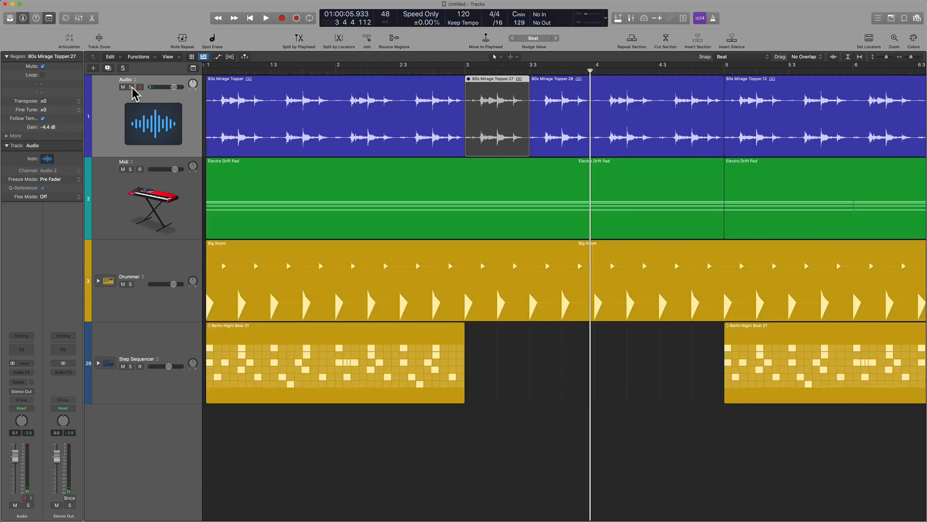
left_click(539, 391)
left_click(499, 145)
key("BackSpace")
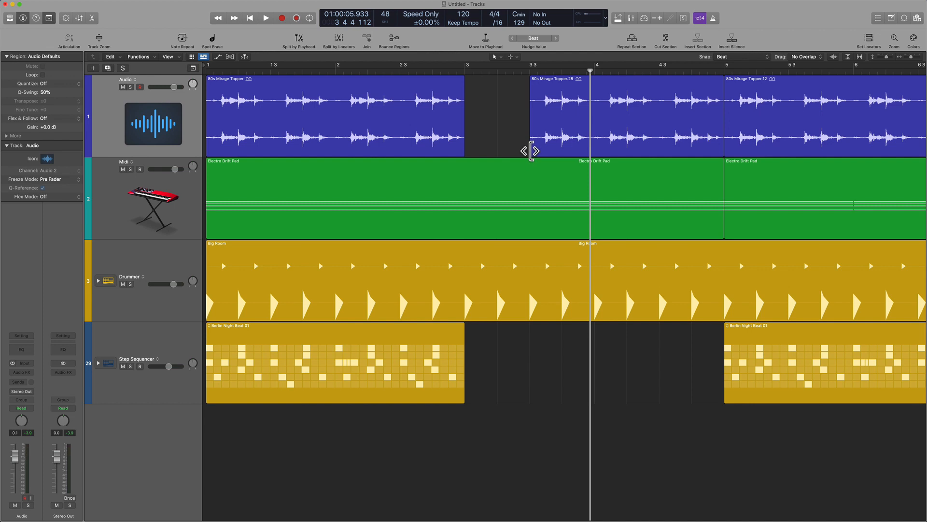
left_click_drag(532, 152, 468, 150)
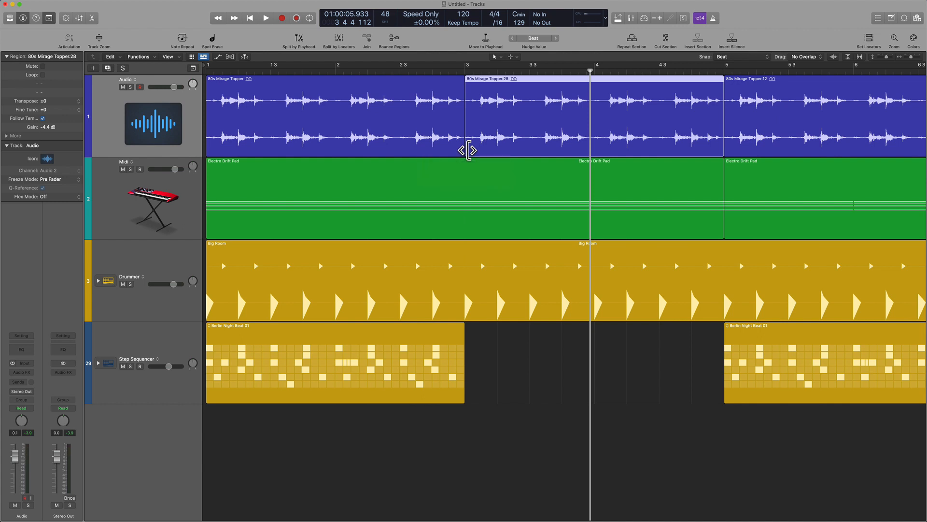
Step: Undo the edits in bar 3 and split out the first beat of bar 2 on the Audio track with the Marquee tool
key("cmd+z")
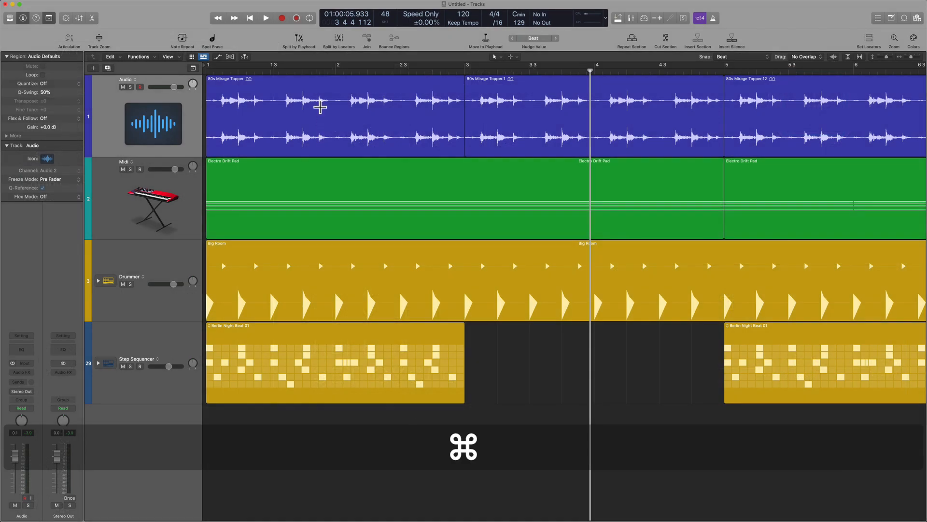
left_click_drag(321, 100, 368, 104)
left_click(342, 112)
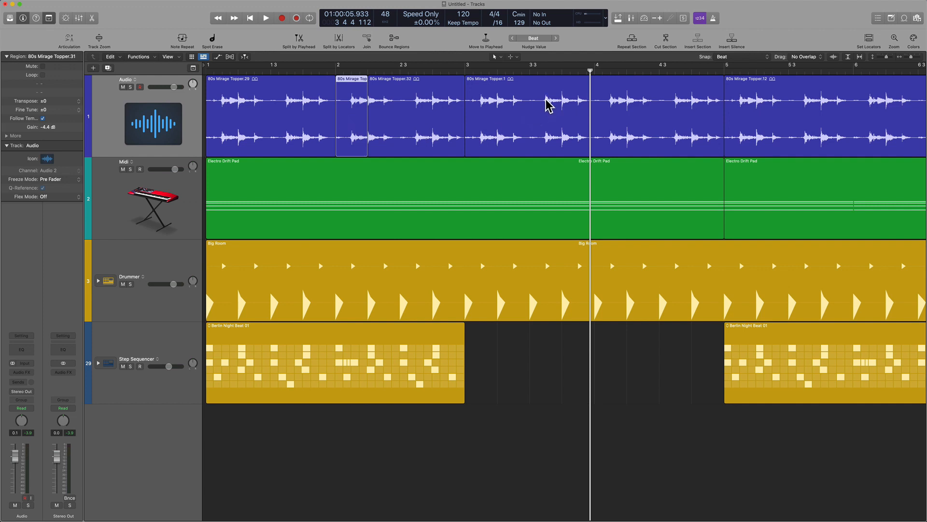
Step: Marquee-select the last two beats of bar 3 on the Audio track, zoom to that selection and back, and clear it
left_click_drag(534, 99, 600, 106)
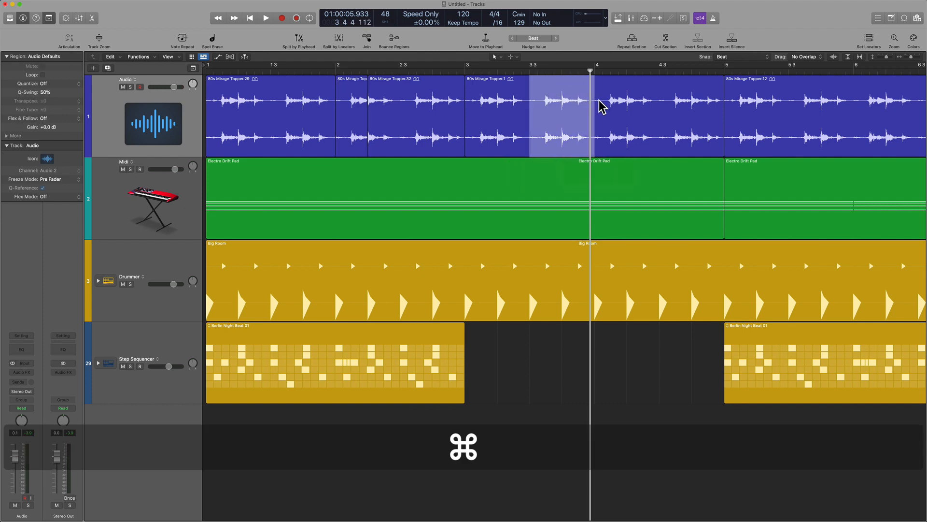
key("z")
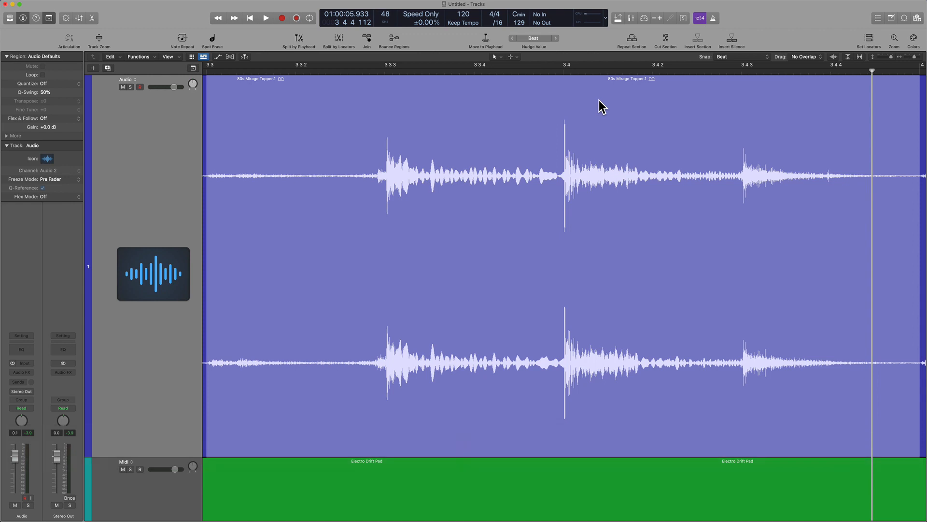
key("z")
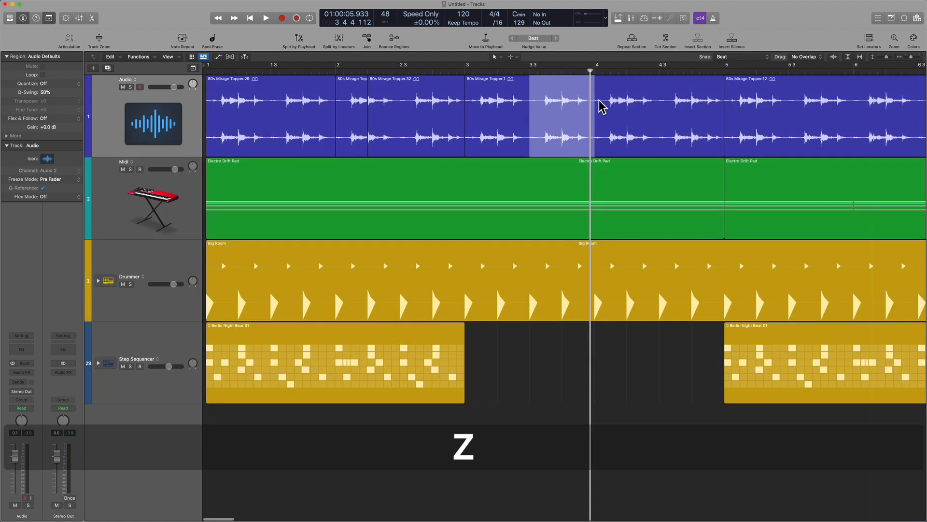
left_click(550, 385)
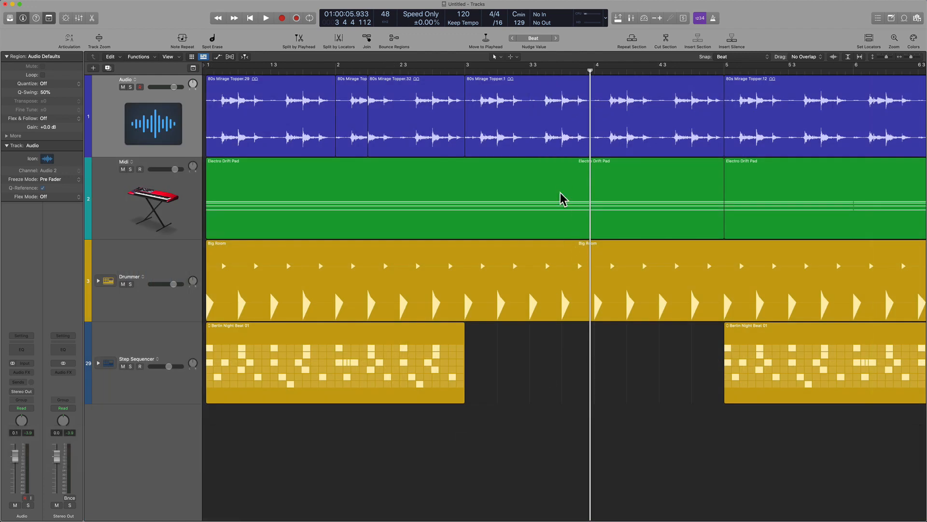
Step: Select the Audio region spanning bars 3 and 4 and zoom to it and back
left_click(555, 132)
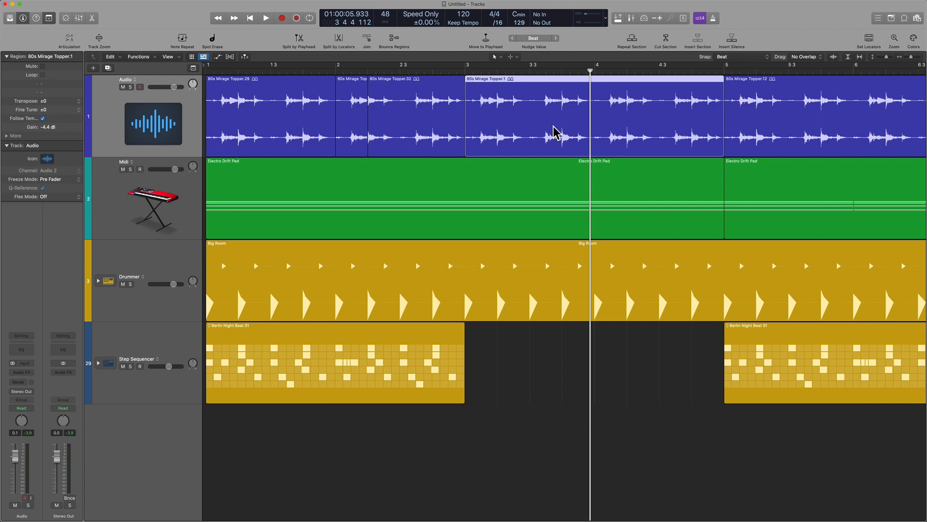
key("z")
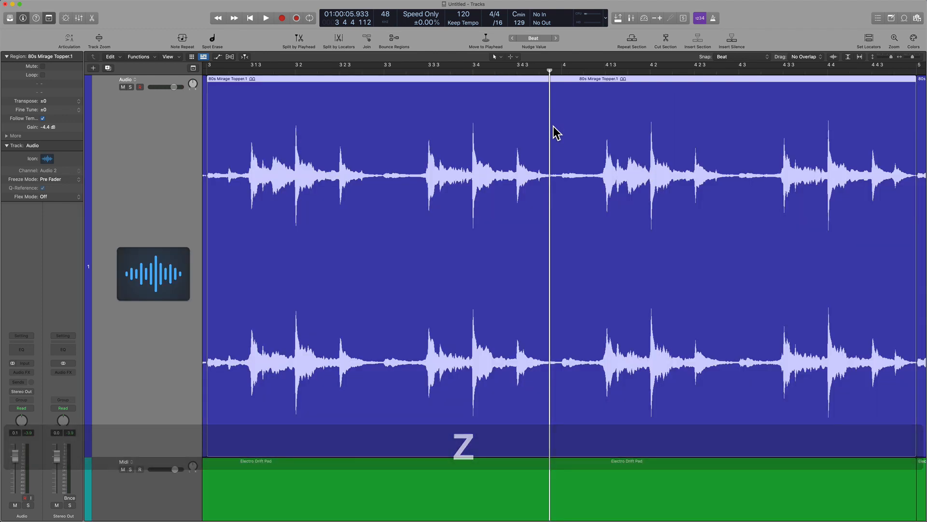
key("z")
Step: Set the snap to Division and split out the first half of beat 2 in bar 6 on the Audio track using a marquee selection
scroll(555, 131, "right", 5)
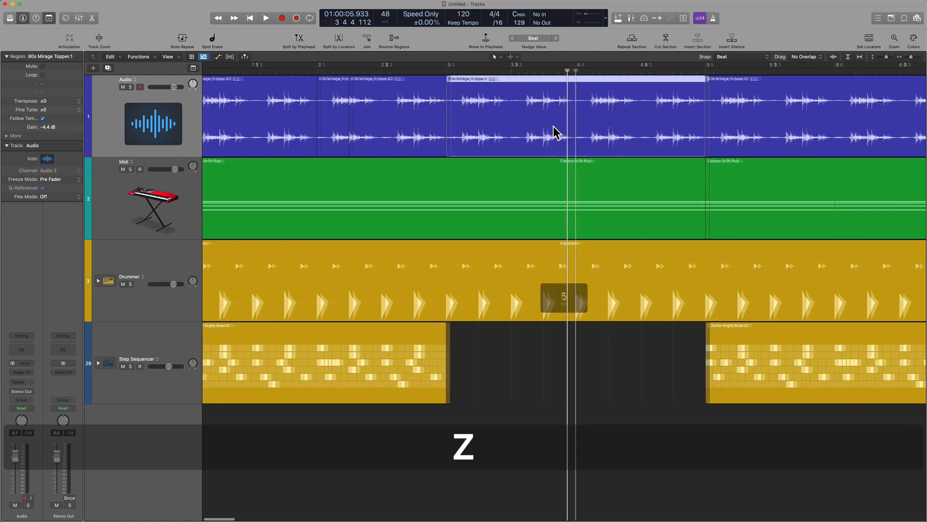
key("slash")
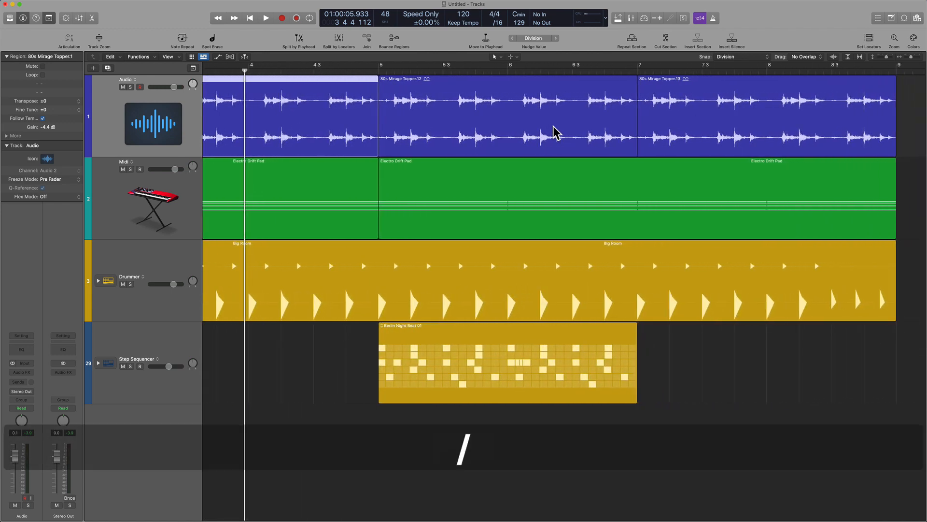
key("super")
left_click_drag(540, 108, 556, 111)
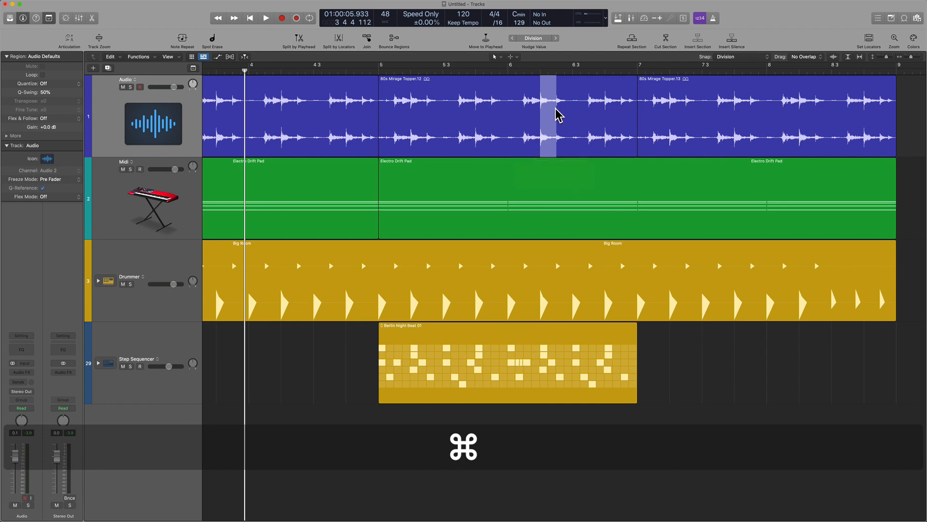
key("z")
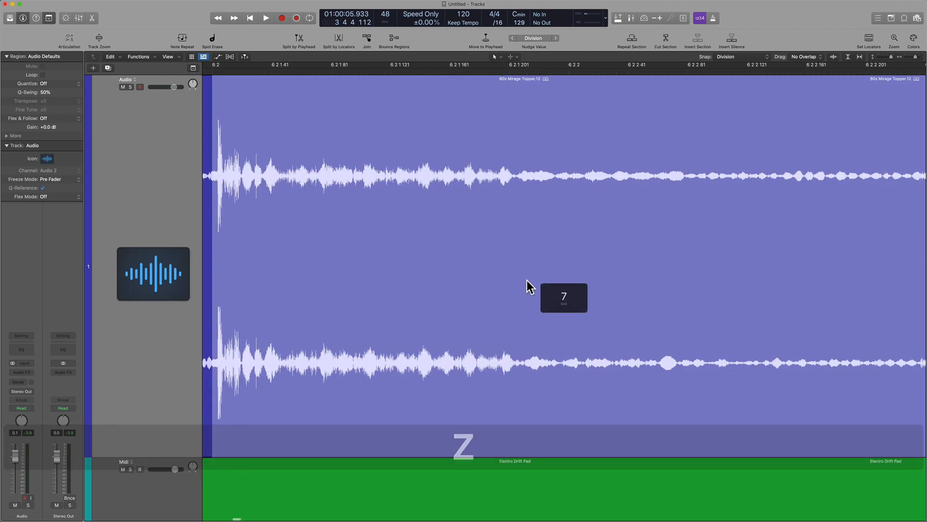
left_click(527, 286)
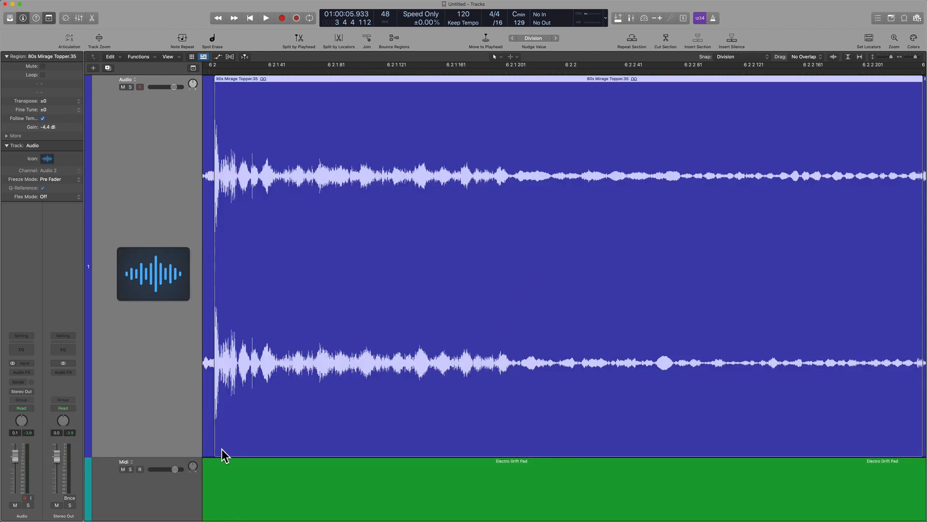
Step: Trim the start of the split-out half-beat region to just after 6 2 2 and return to the full arrangement
left_click_drag(216, 447, 602, 442)
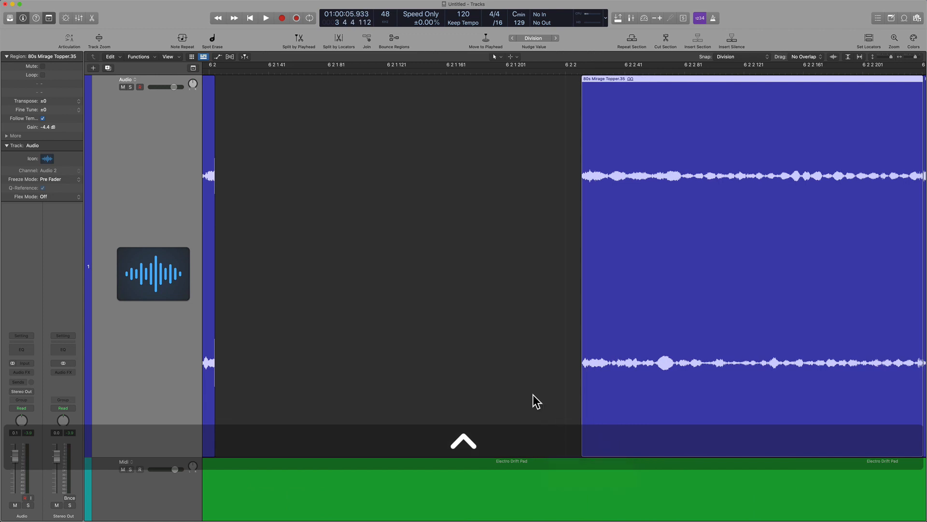
left_click(536, 401)
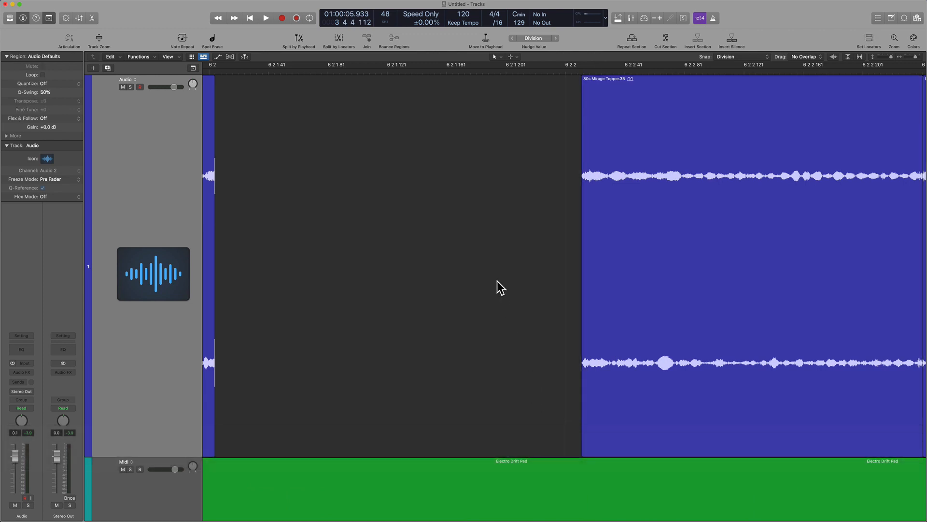
key("z")
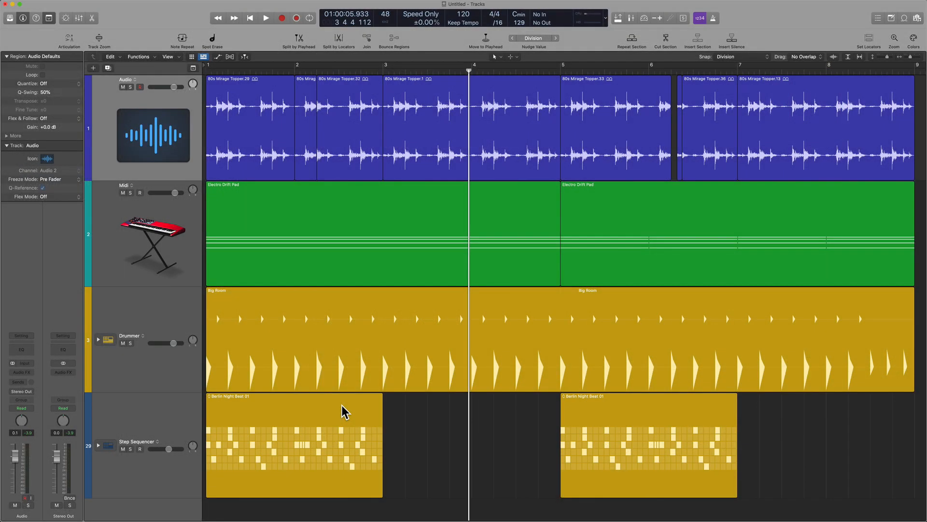
Step: Bounce the Drummer's Big Room region in place to a new track named Big Room_bip, leaving the source as is
left_click(174, 315)
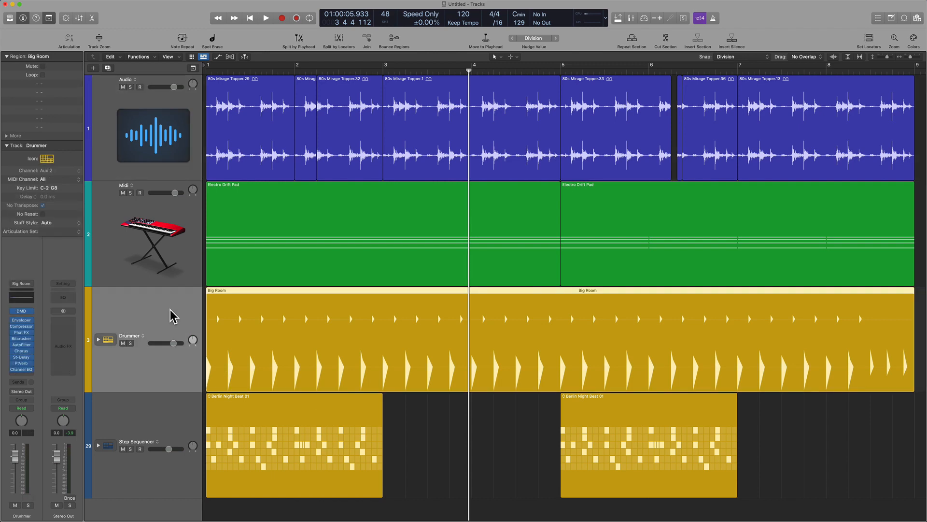
scroll(296, 417, "down", 3)
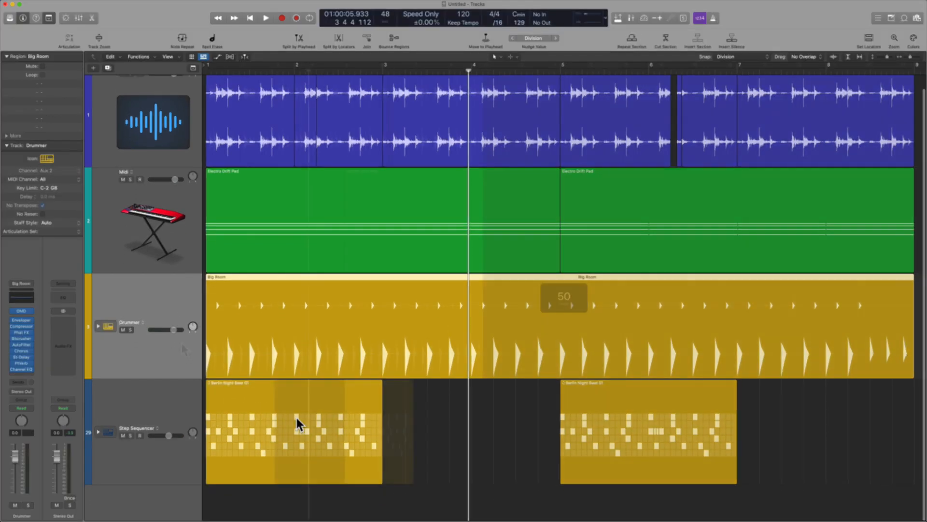
scroll(297, 417, "right", 6)
scroll(296, 417, "left", 6)
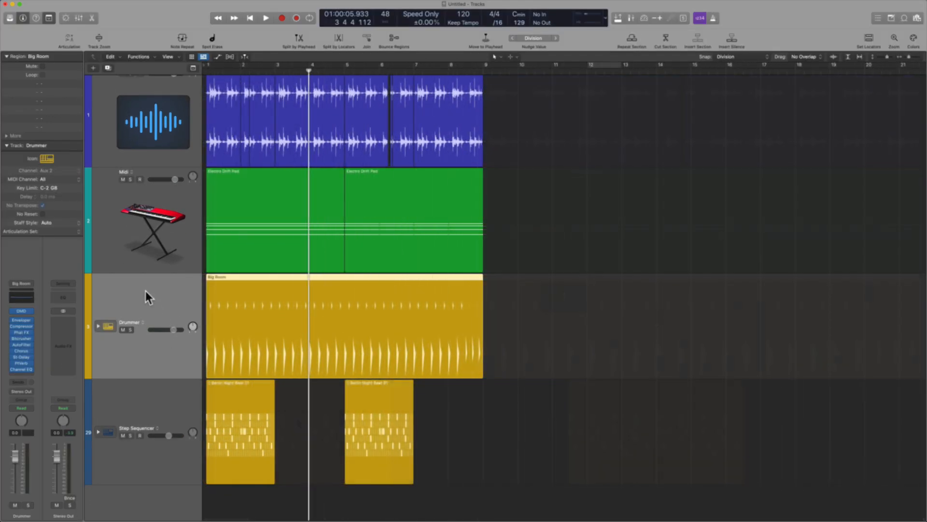
left_click_drag(652, 314, 254, 302)
key("ctrl+b")
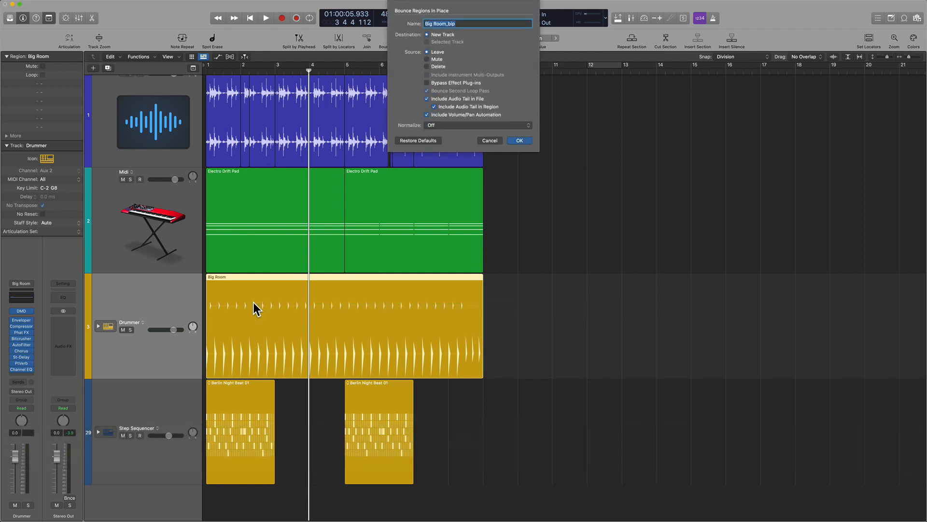
key("Return")
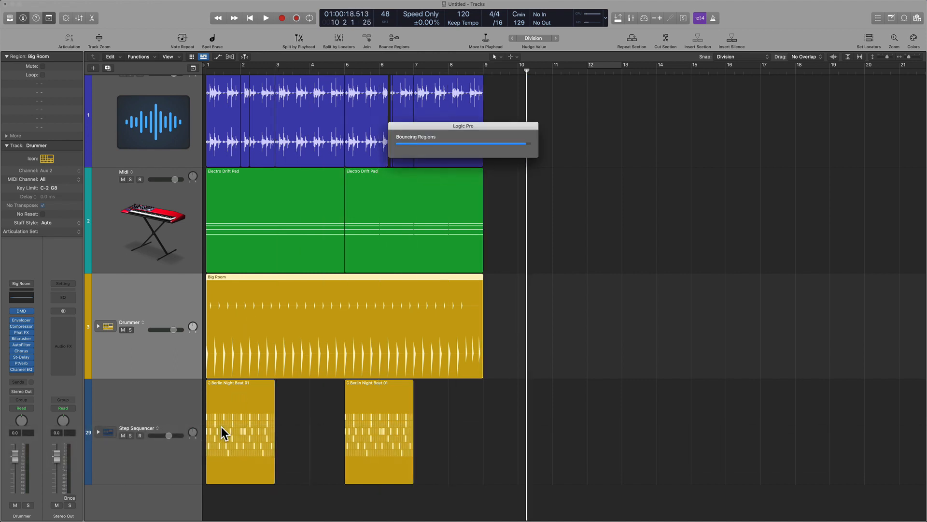
Step: Mute the original Drummer track
scroll(151, 300, "down", 3)
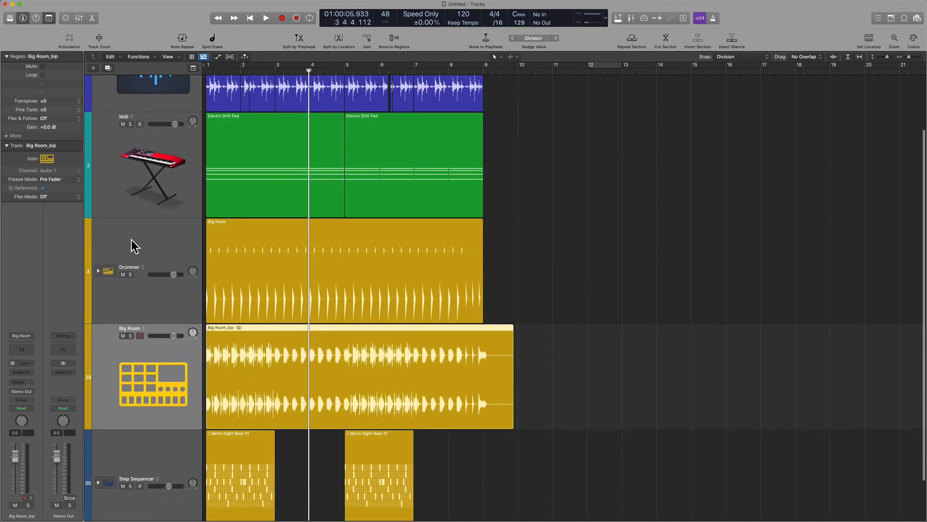
left_click(128, 259)
left_click(124, 273)
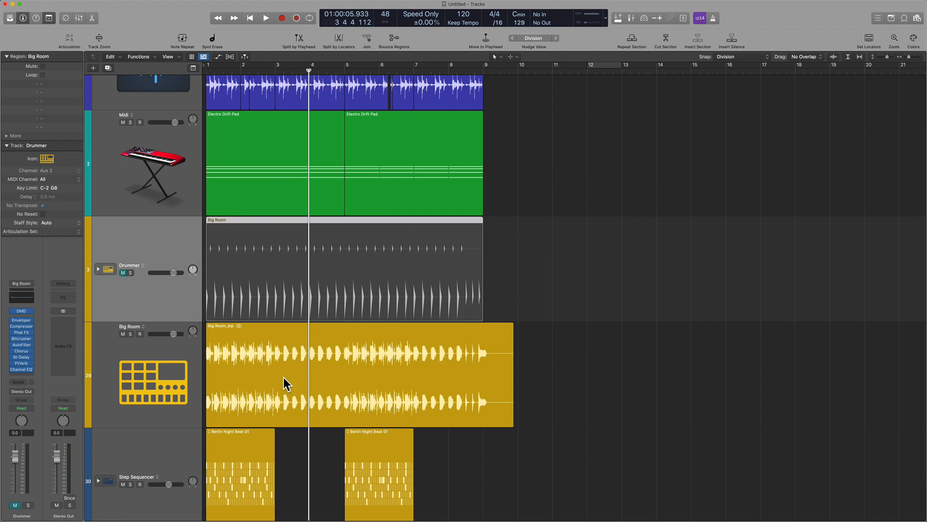
Step: Set the snap to Bar, split the bounced Big Room region at bar 9 and delete its tail
scroll(286, 383, "down", 1)
key("ctrl+alt+b")
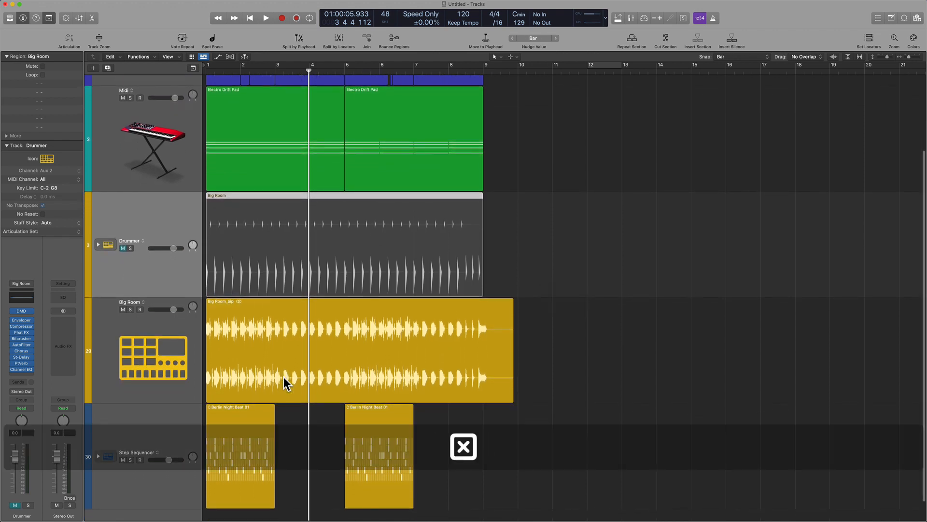
left_click(474, 329)
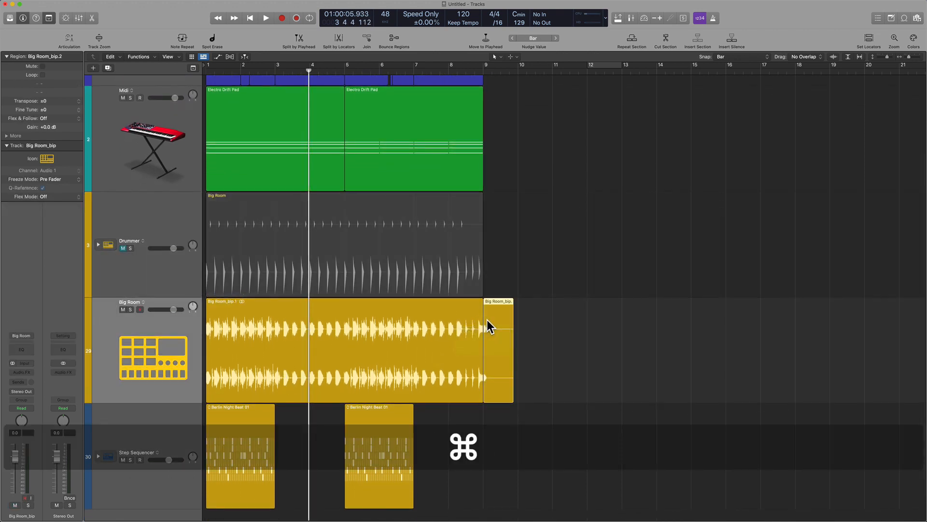
key("BackSpace")
Step: Hide the muted Drummer track and solo the bounced Big Room track
left_click(165, 221)
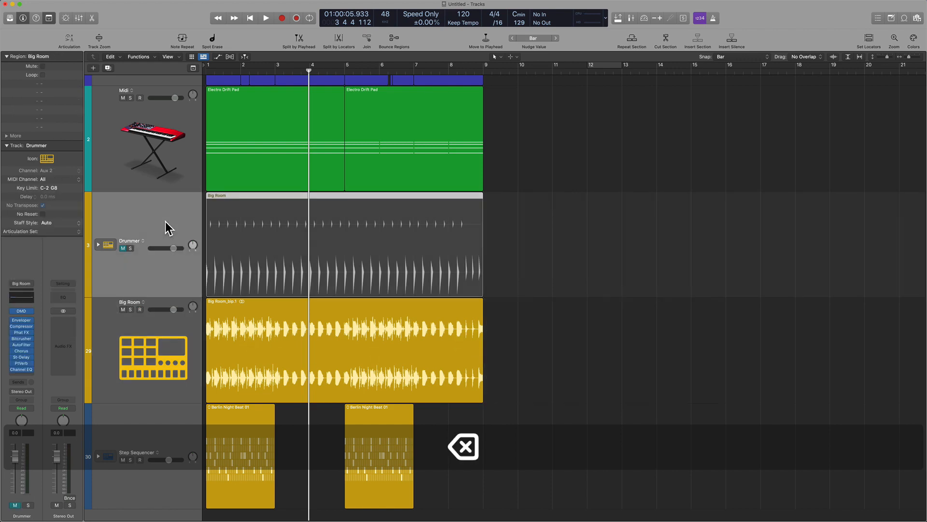
key("ctrl+h")
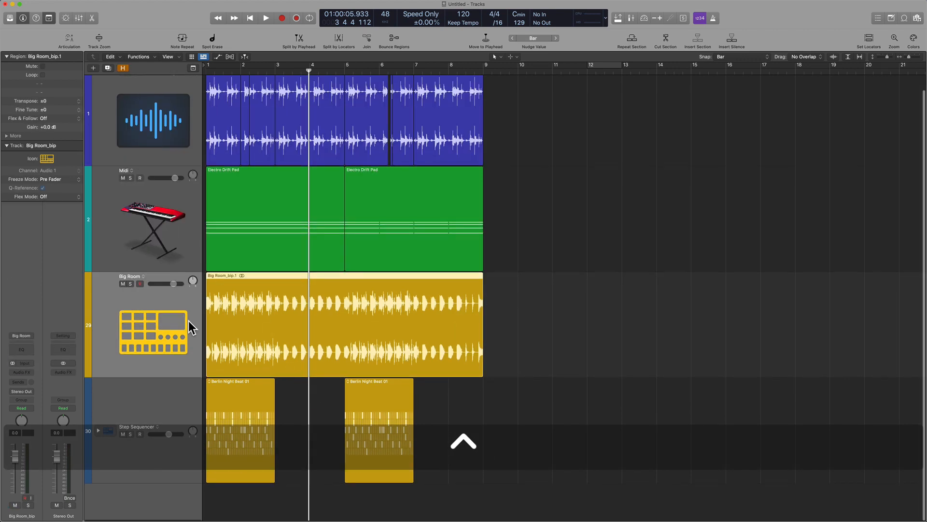
scroll(140, 301, "up", 10)
scroll(137, 296, "left", 10)
scroll(137, 296, "left", 6)
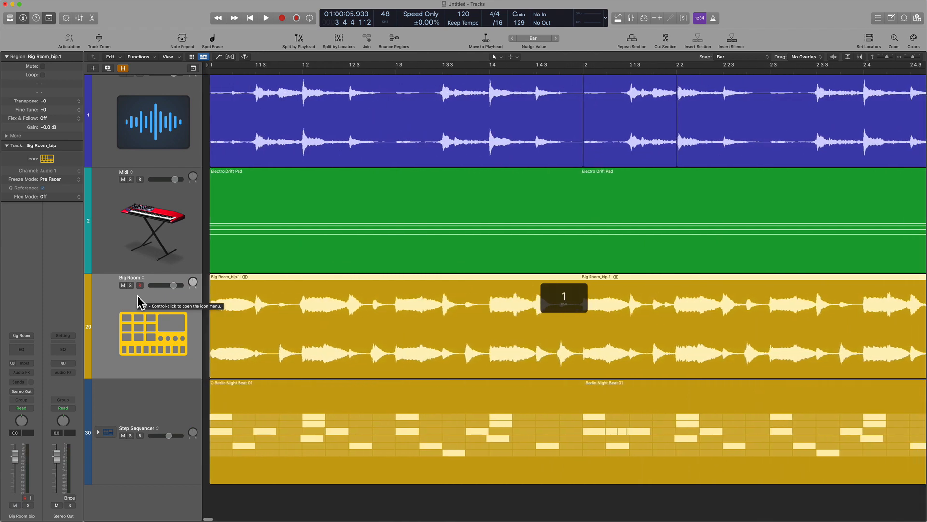
left_click(130, 285)
scroll(207, 316, "down", 3)
scroll(208, 316, "down", 5)
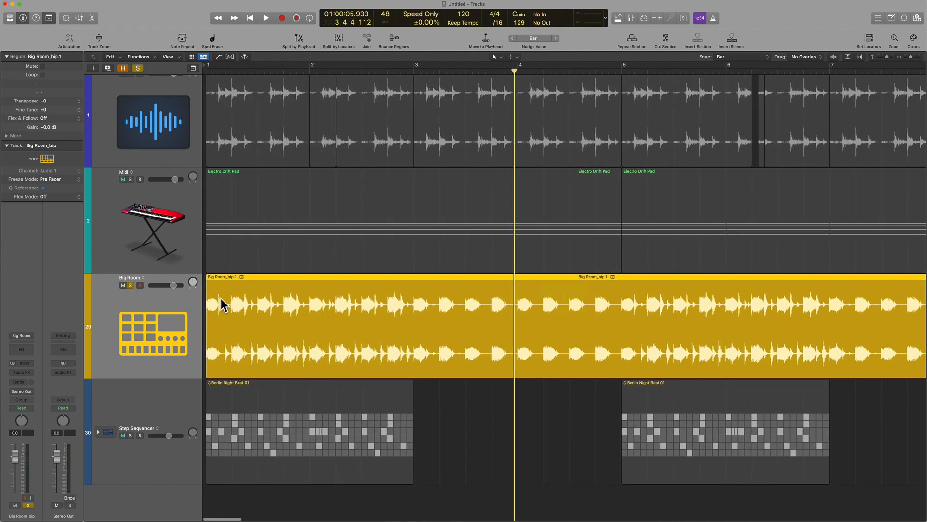
Step: Set the snap to Division and play the soloed Big Room track from the start to the end of bar 2
key("ctrl+alt")
left_click_drag(428, 278, 209, 397)
key("Return")
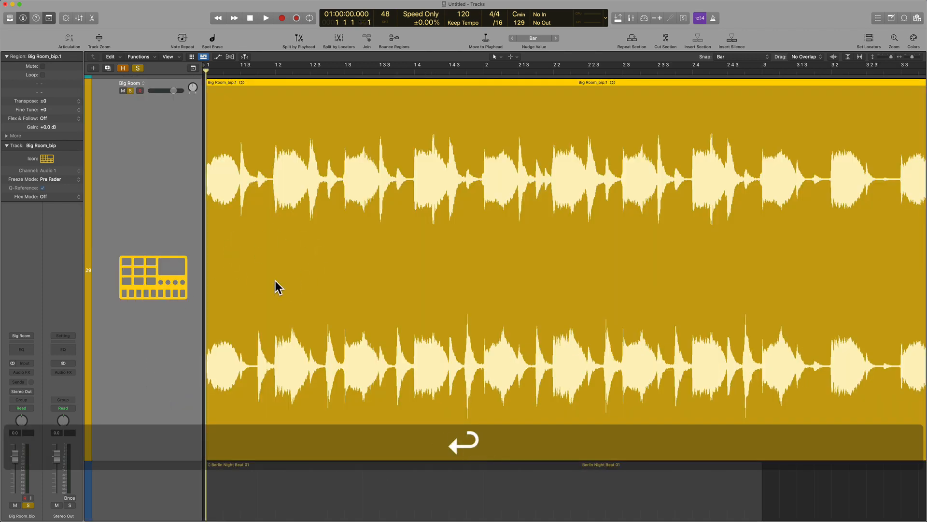
key("F18")
key("slash")
key("space")
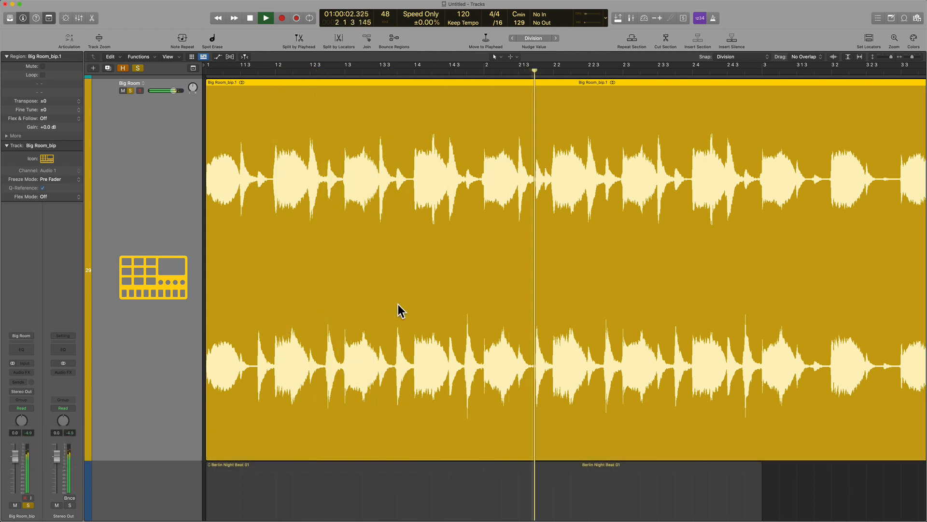
key("space")
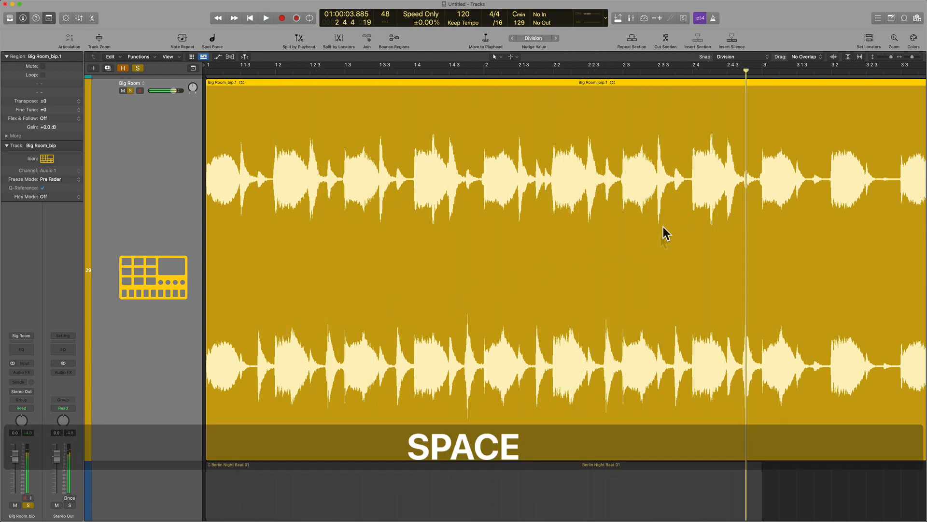
Step: Marquee-select the snare hit from 2 4 1 to 2 4 2 in the bounced Big Room region and audition it
left_click_drag(693, 173, 723, 178)
key("space")
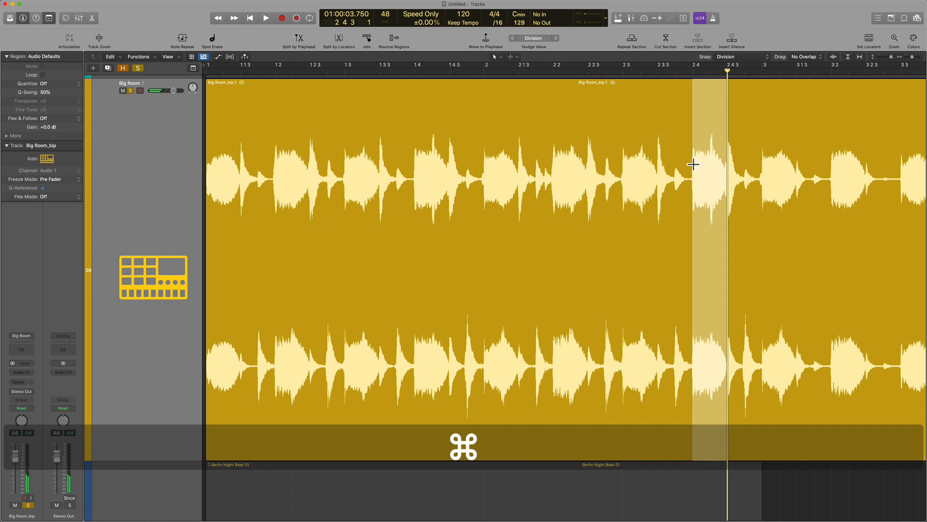
left_click(693, 165)
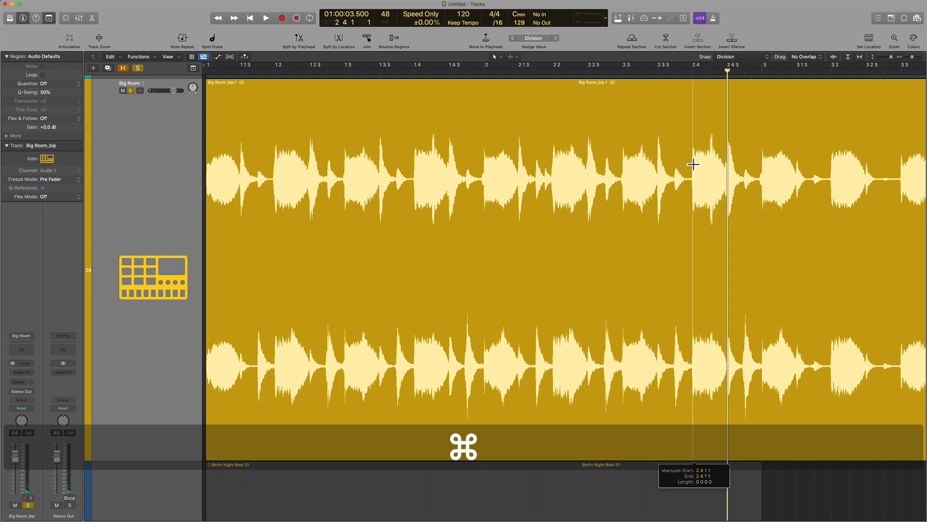
left_click_drag(693, 165, 705, 169)
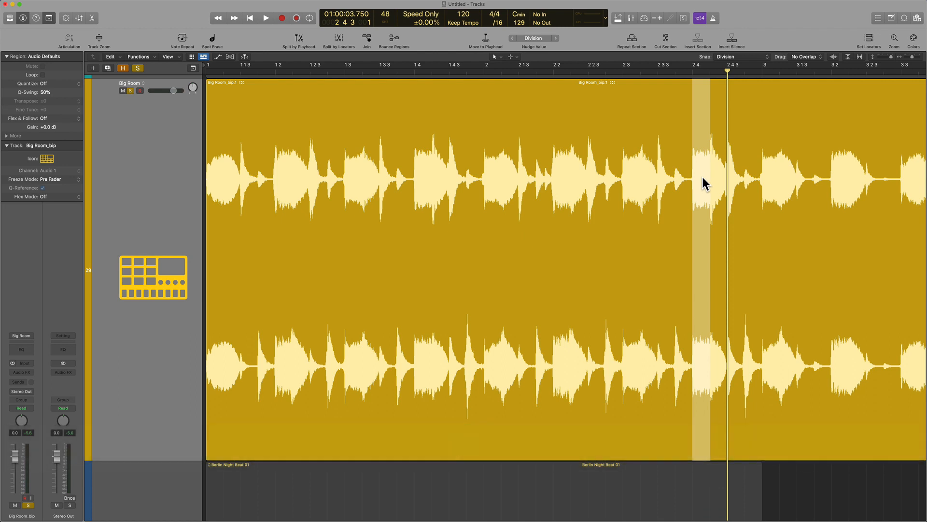
key("space")
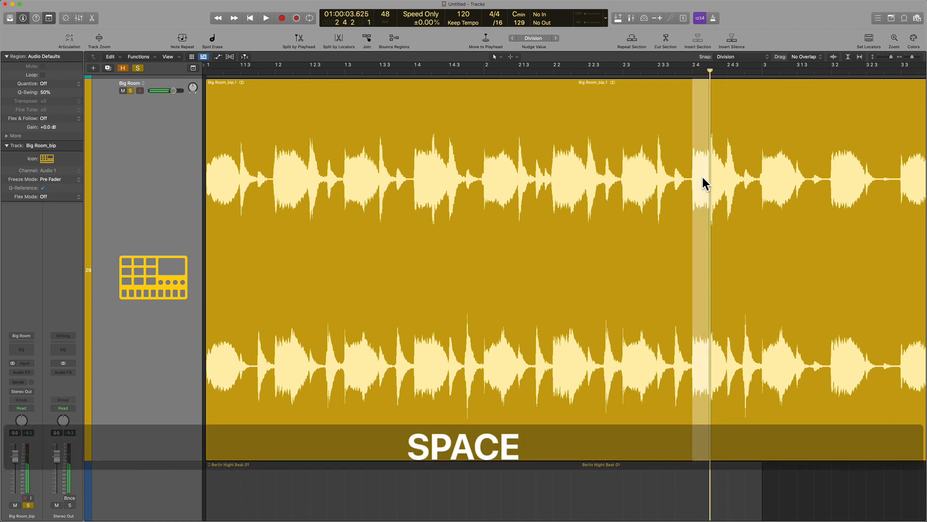
Step: Bounce the marquee selection in place to a new track named SNARE, with the source muted
key("ctrl")
key("ctrl+b")
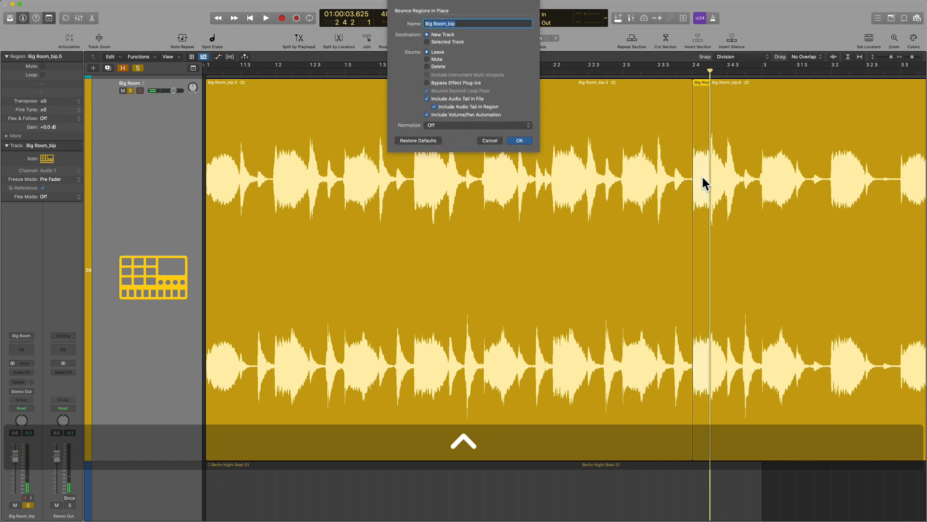
type("SN")
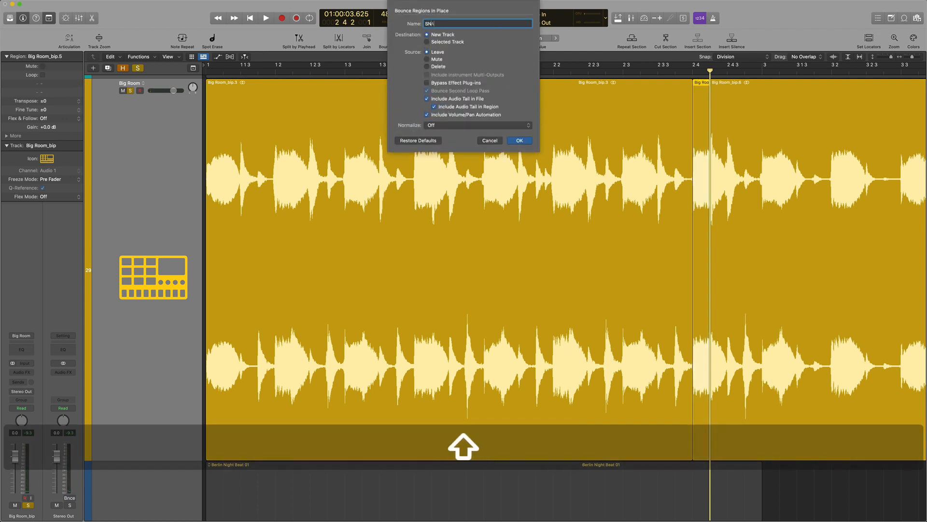
type("ARE")
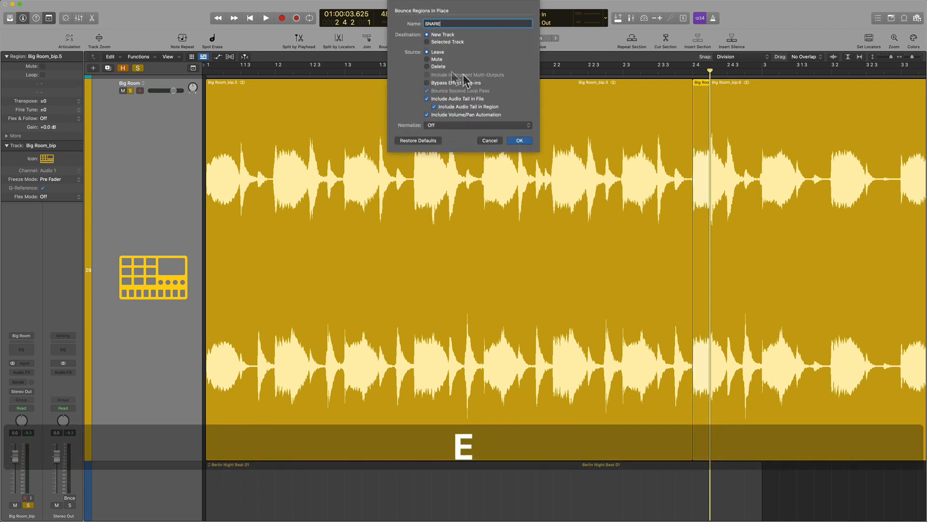
left_click(436, 59)
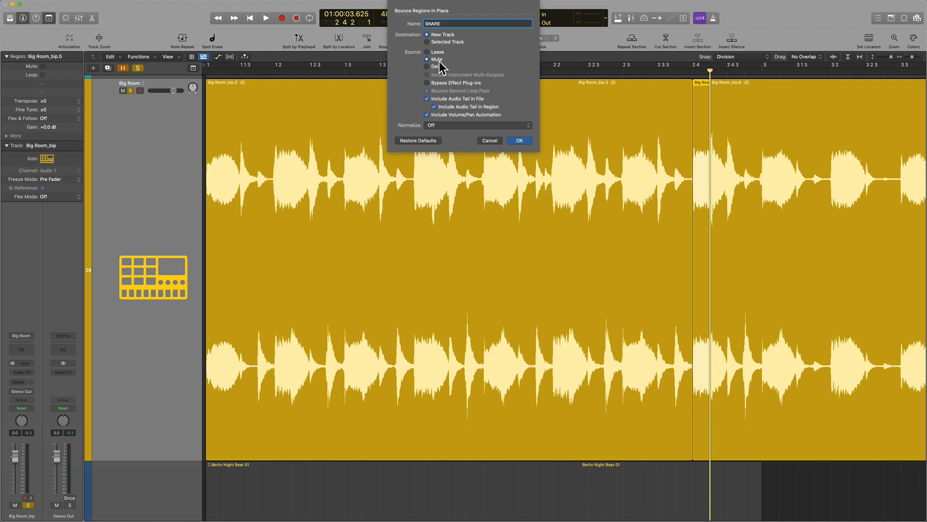
left_click(521, 141)
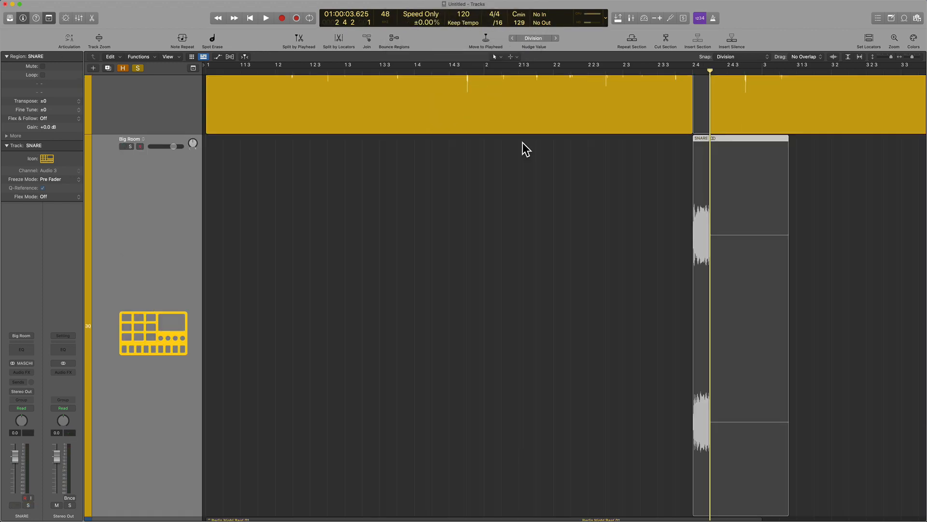
Step: Solo the new snare track and trim the SNARE region's silent tail back to the playhead at 2 4 2
scroll(523, 143, "down", 5)
scroll(523, 143, "up", 5)
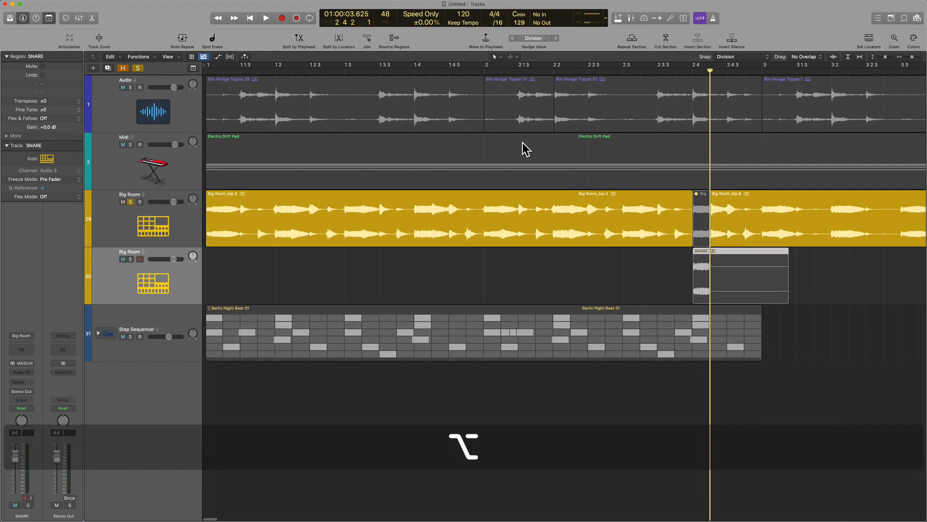
scroll(408, 289, "right", 8)
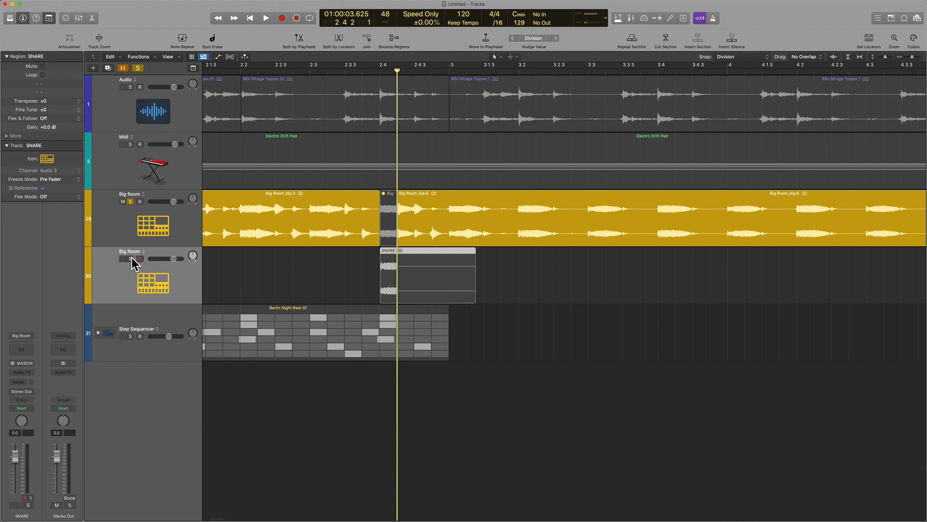
left_click(130, 259)
left_click_drag(472, 296, 411, 294)
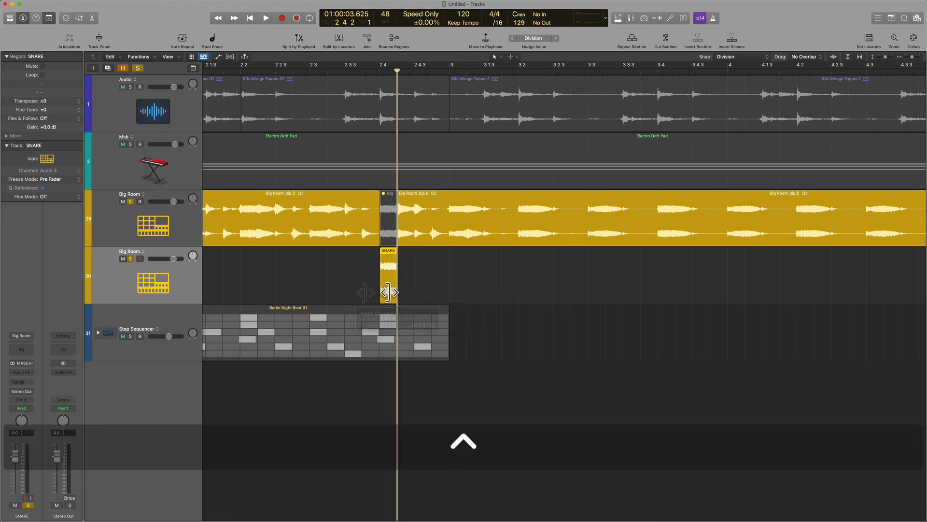
Step: Play both soloed Big Room tracks from beat 2 of bar 2 to the start of bar 3, keeping the snare track selected
left_click(242, 275, "shift")
left_click(170, 237)
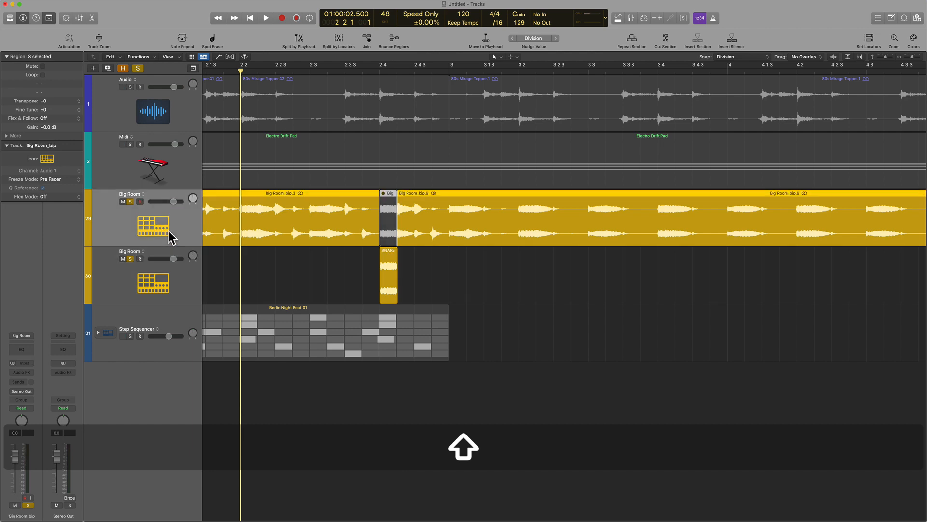
left_click(189, 280)
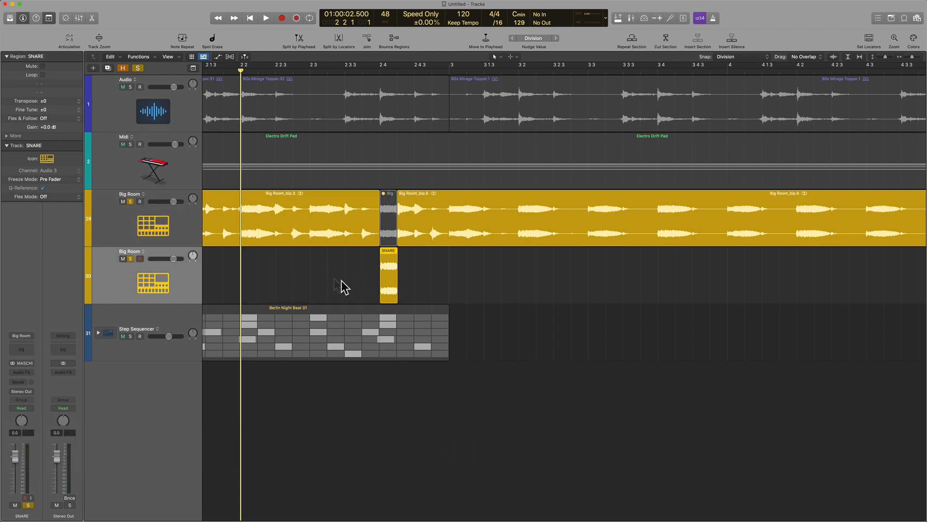
key("space")
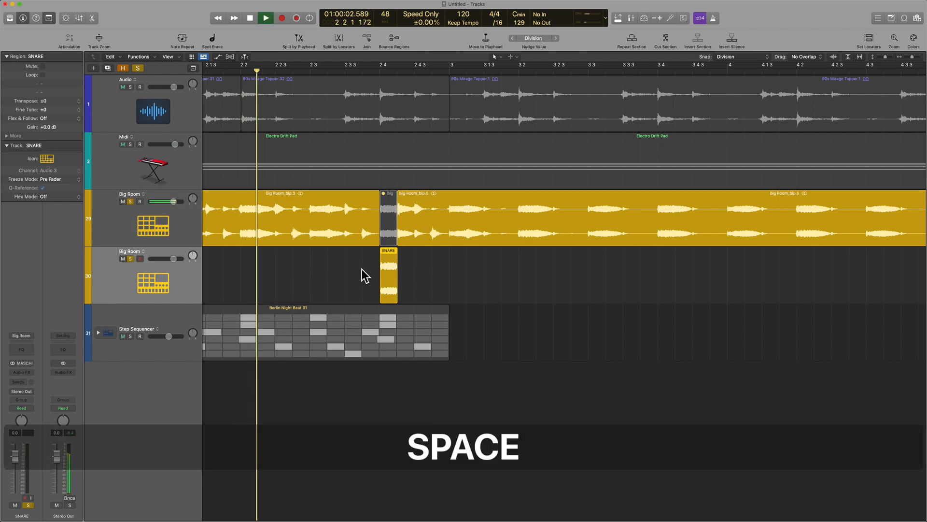
key("space")
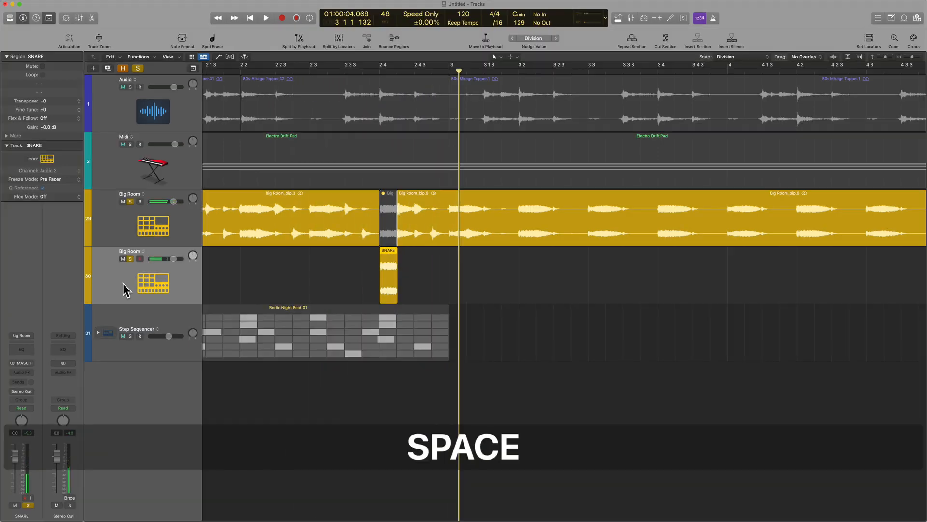
Step: Insert the ChromaVerb reverb on the snare track, set its Decay to 8.70 s and close the plug-in window
left_click(26, 380)
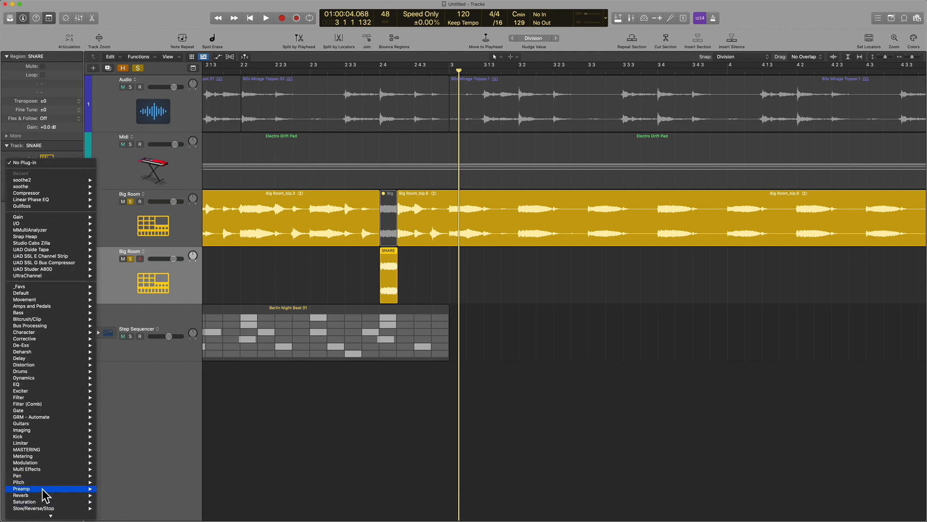
mouse_move(45, 497)
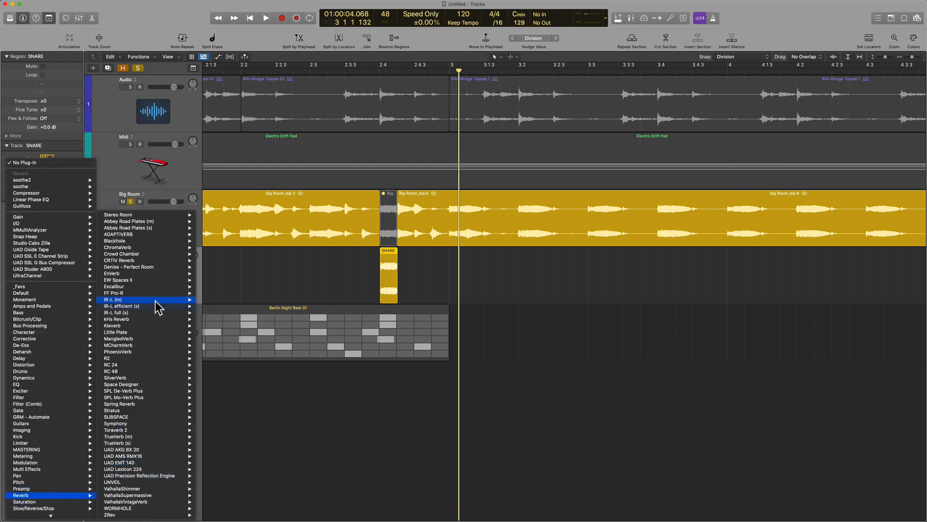
left_click(157, 249)
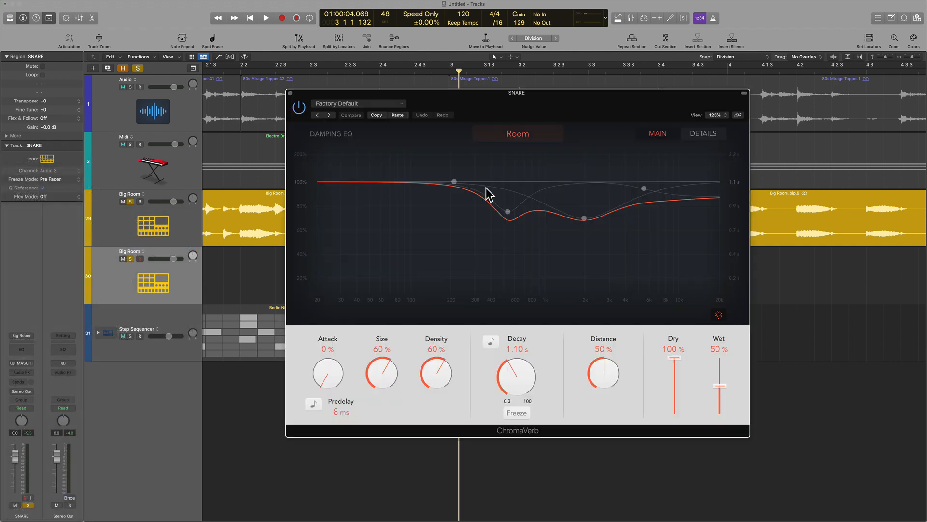
left_click_drag(529, 379, 528, 346)
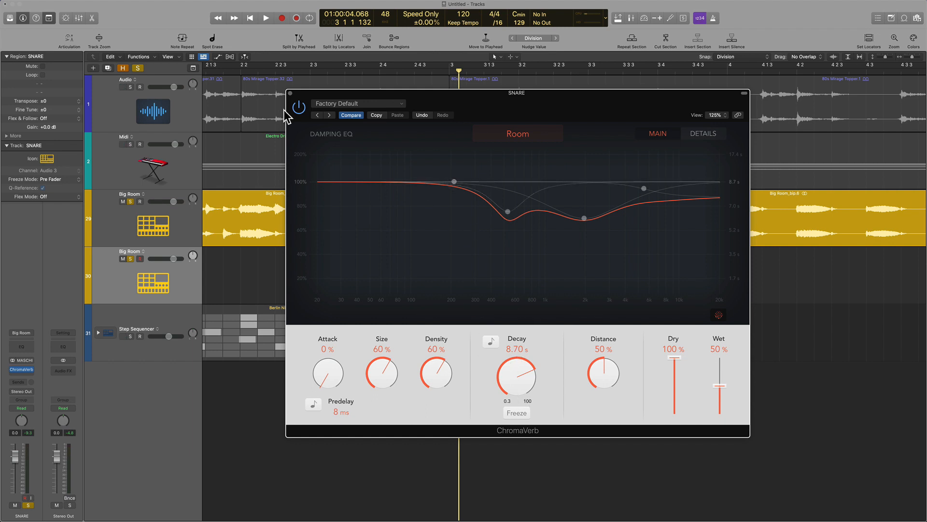
key("v")
Step: Play the drums with the reverb on the snare from around beat 2 of bar 2 into bar 4
left_click(234, 269, "shift")
key("space")
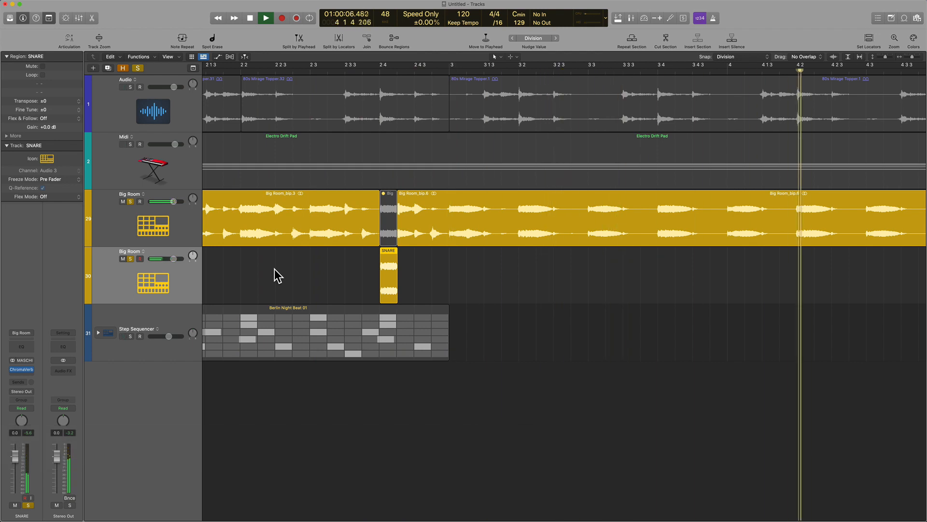
key("space")
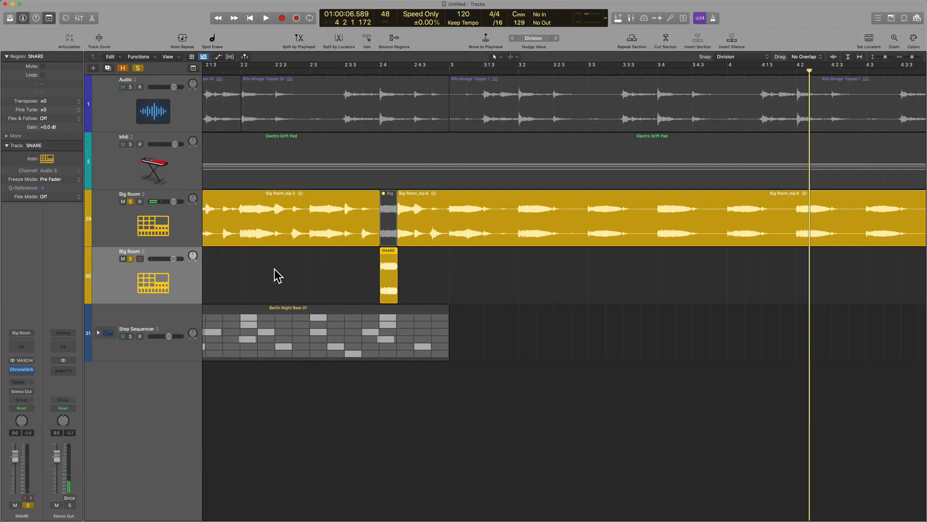